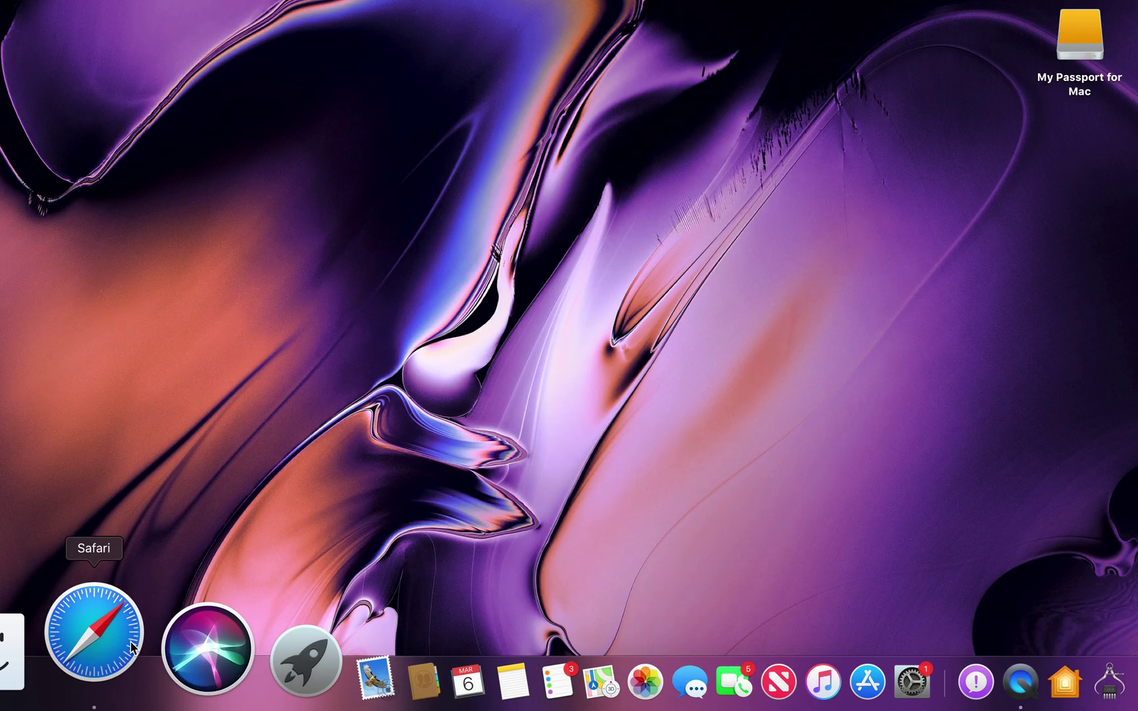
# - Open Safari and search the web for 'apple sofware beta program'
pyautogui.click(131, 648)
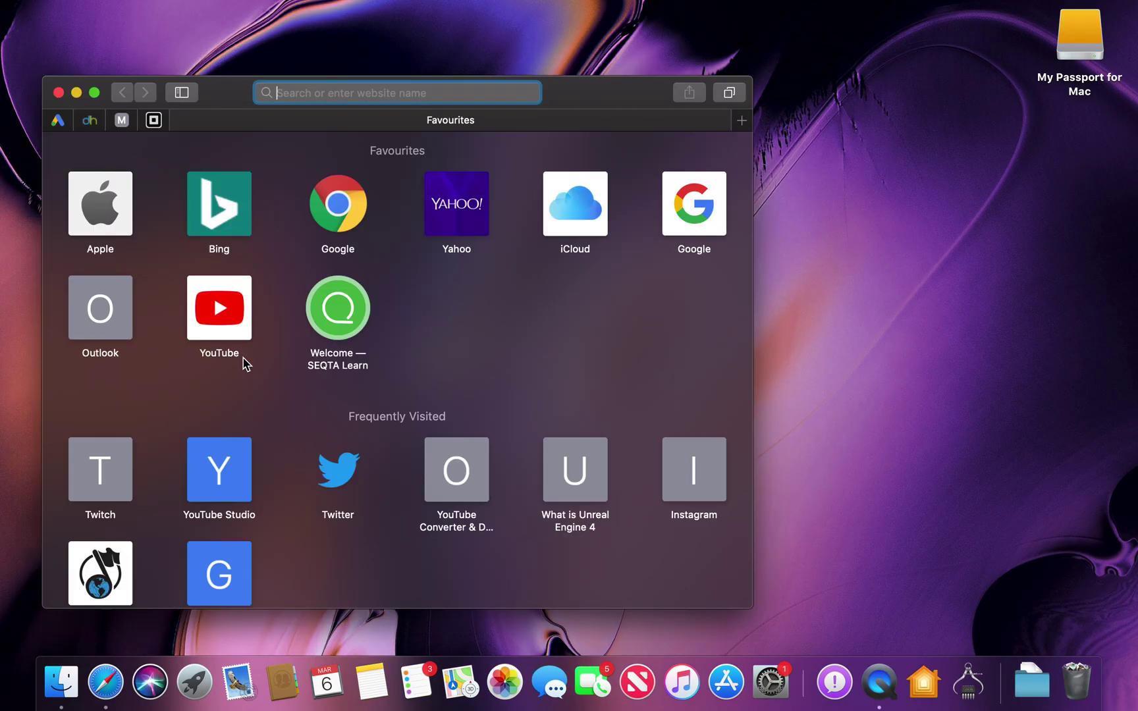
pyautogui.write('apple sof')
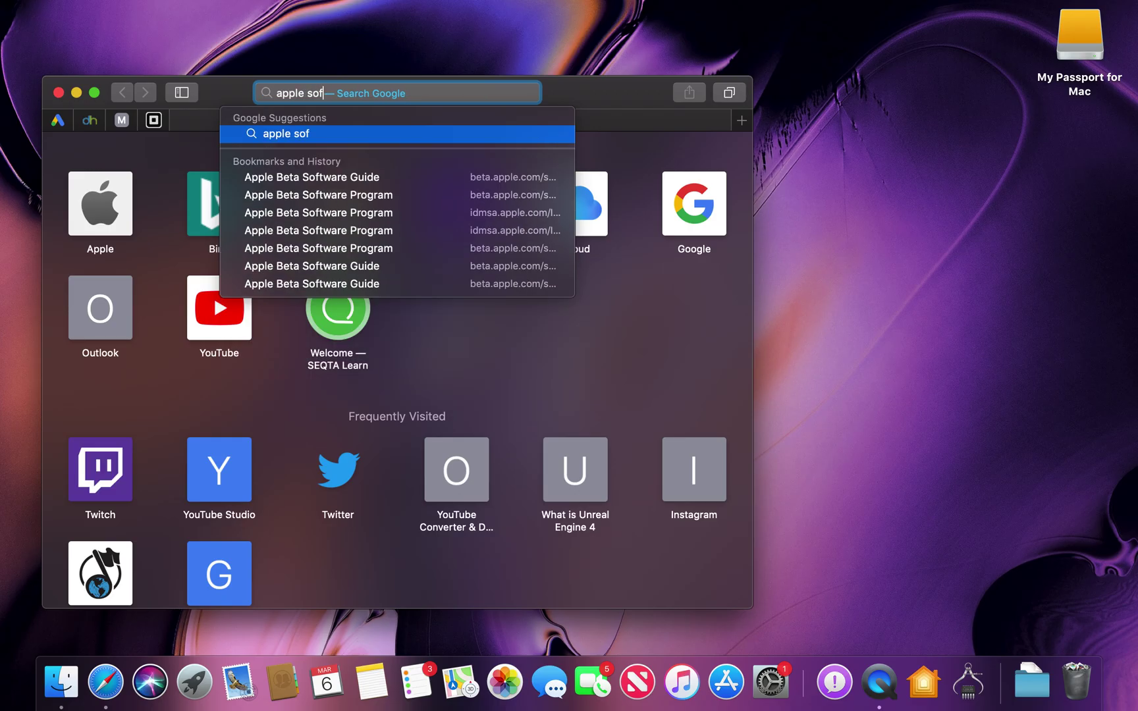
pyautogui.write('ware beta ')
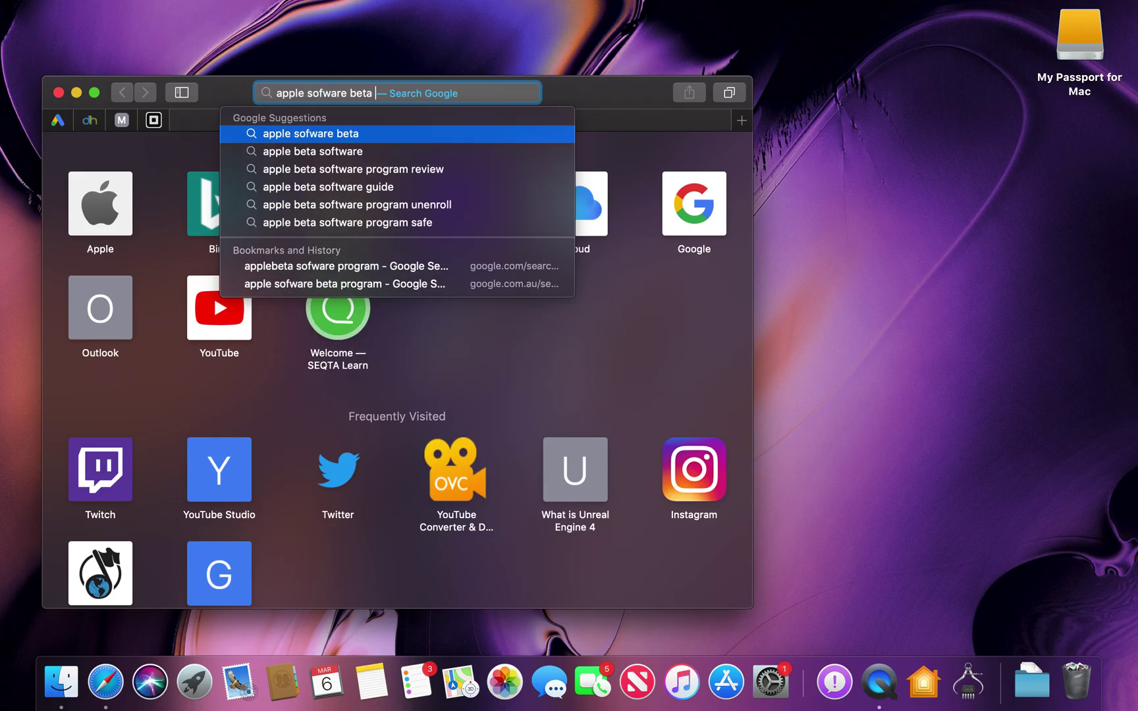
pyautogui.write('progra')
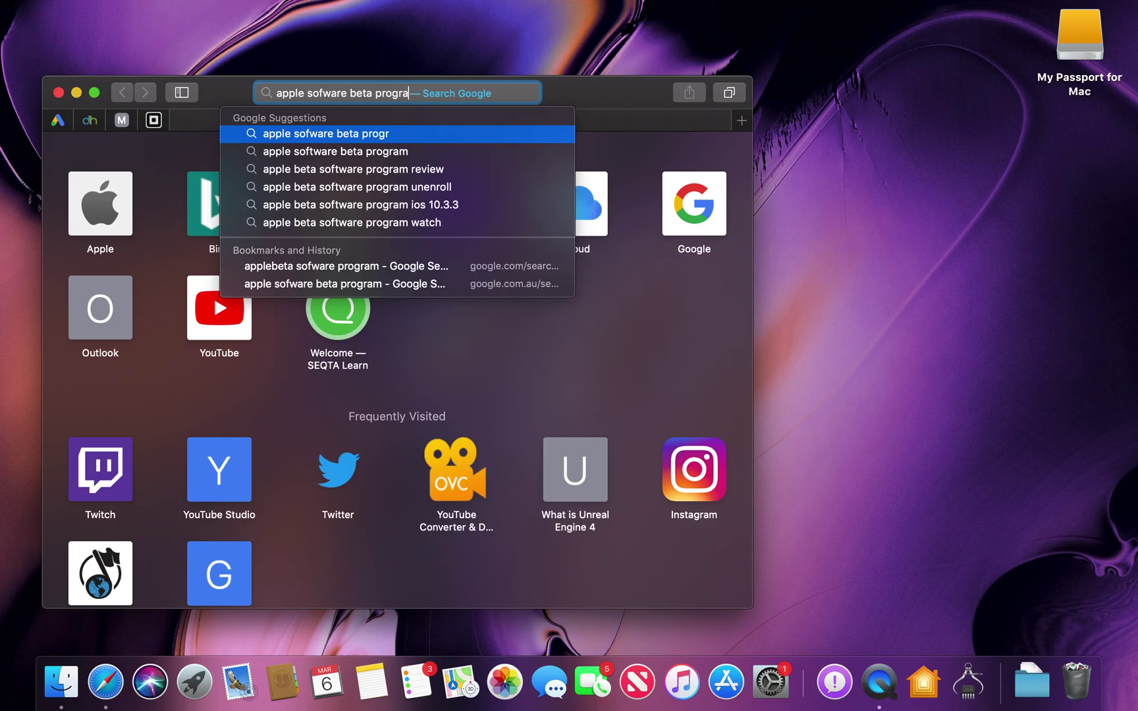
pyautogui.write('m')
pyautogui.press('Return')
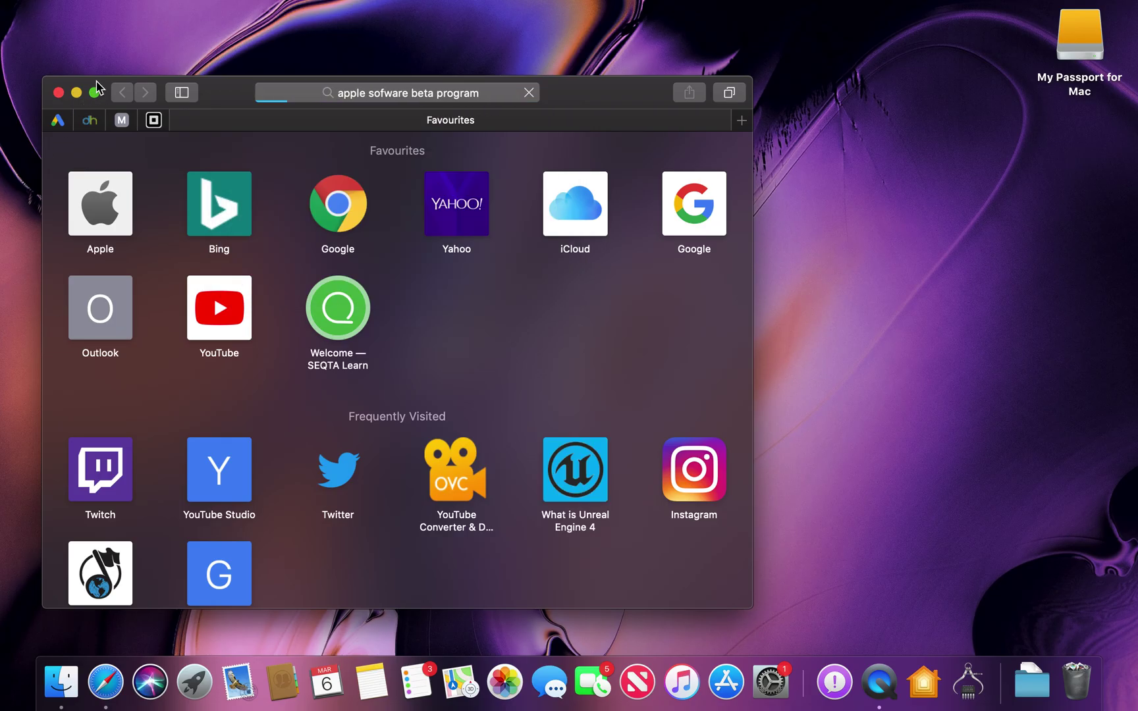
# - Go full screen, open the Apple Beta Software Program site and choose Get started
pyautogui.click(95, 93)
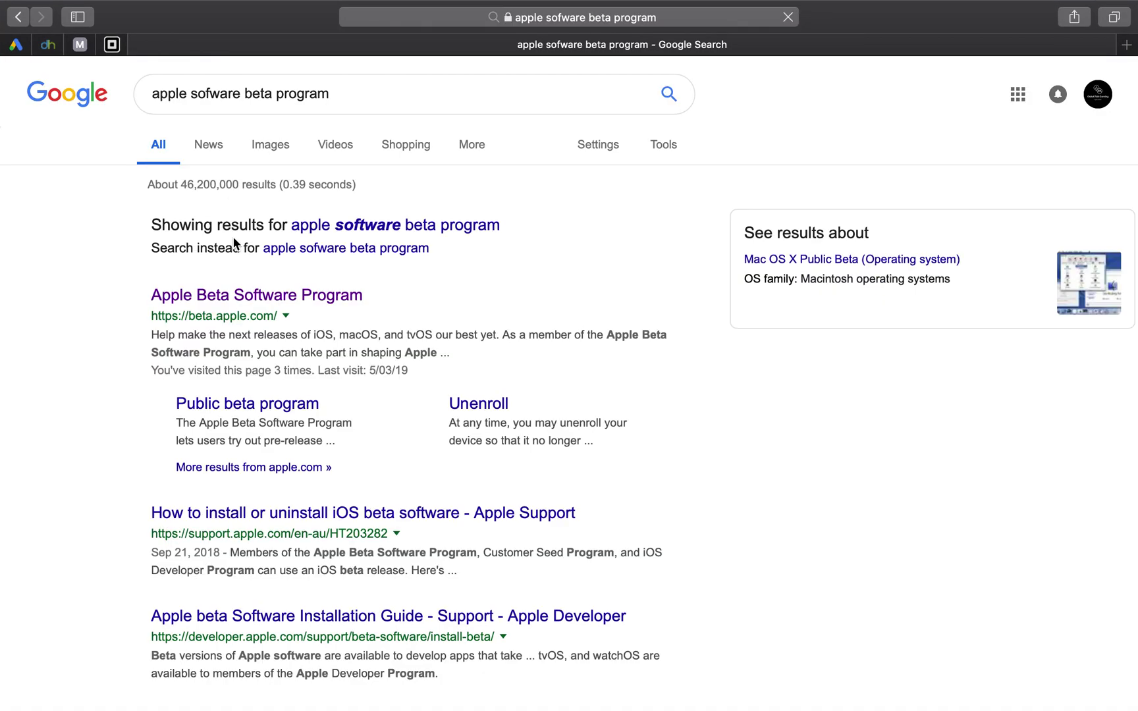
pyautogui.click(247, 300)
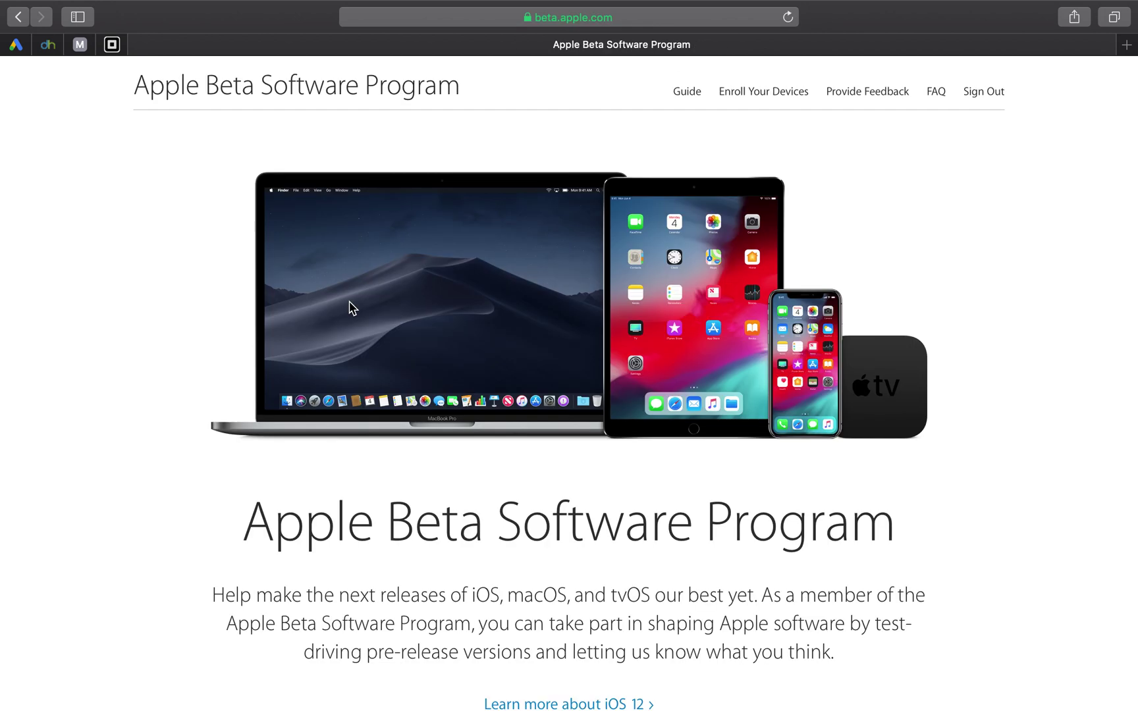
pyautogui.scroll(-5, 353, 308)
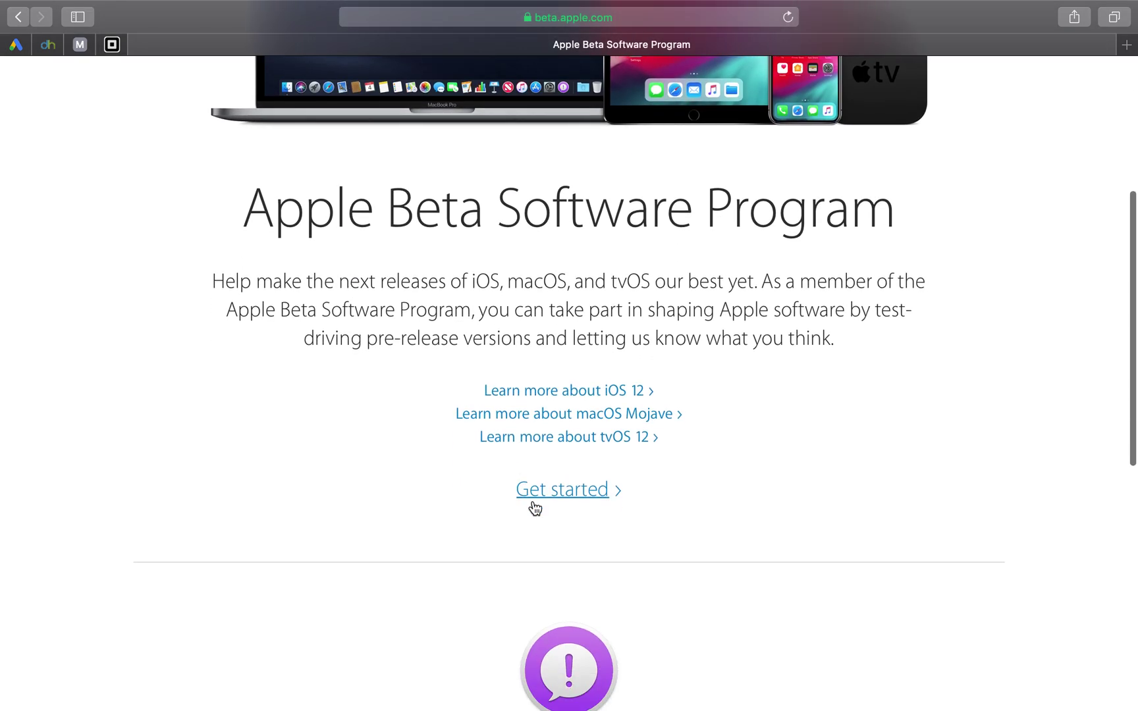
pyautogui.click(532, 499)
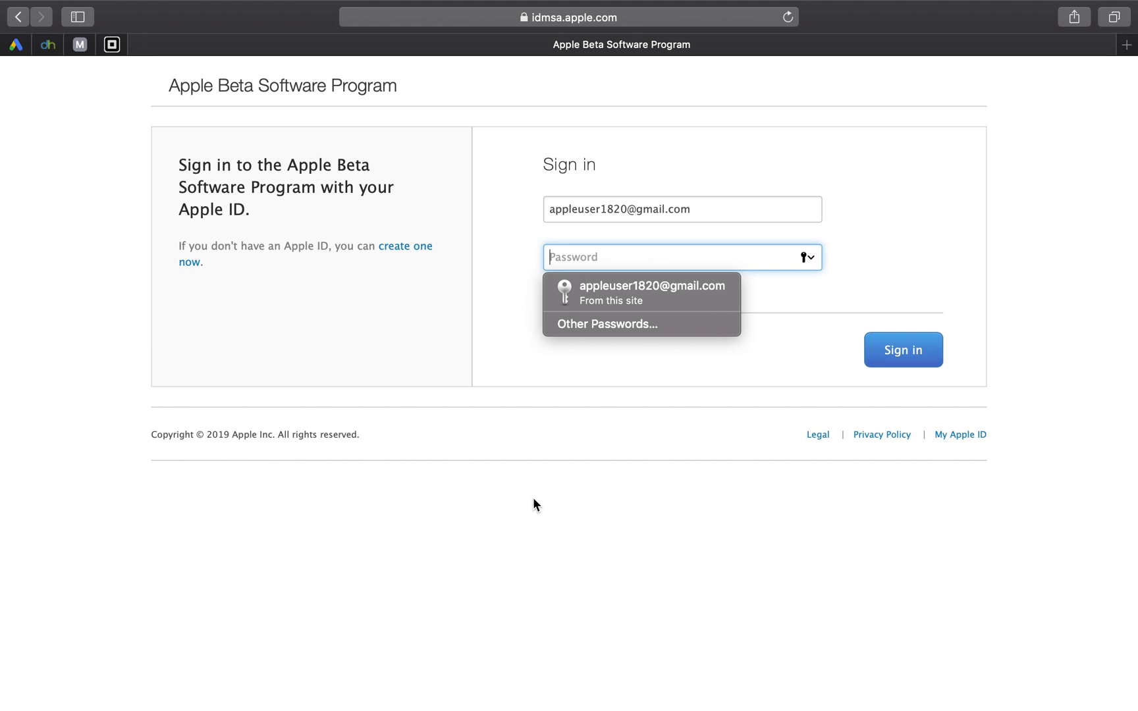
# - Sign in with the saved password, dismiss the battery notification and allow the new-device sign-in
pyautogui.click(607, 300)
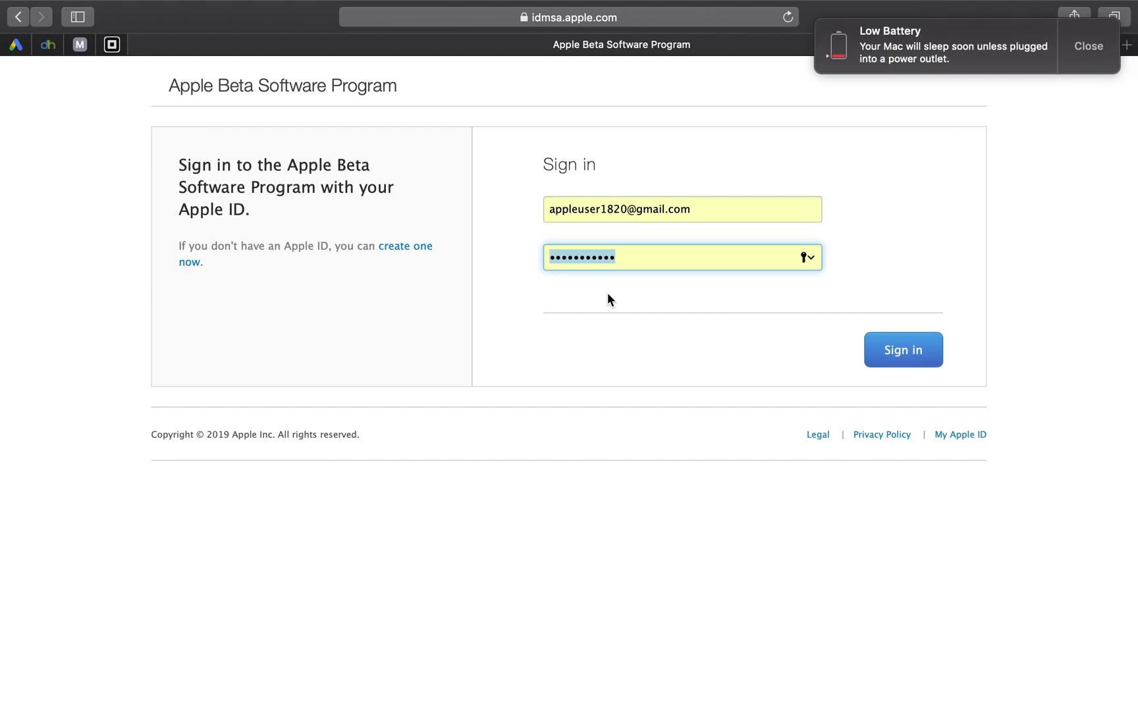
pyautogui.click(929, 349)
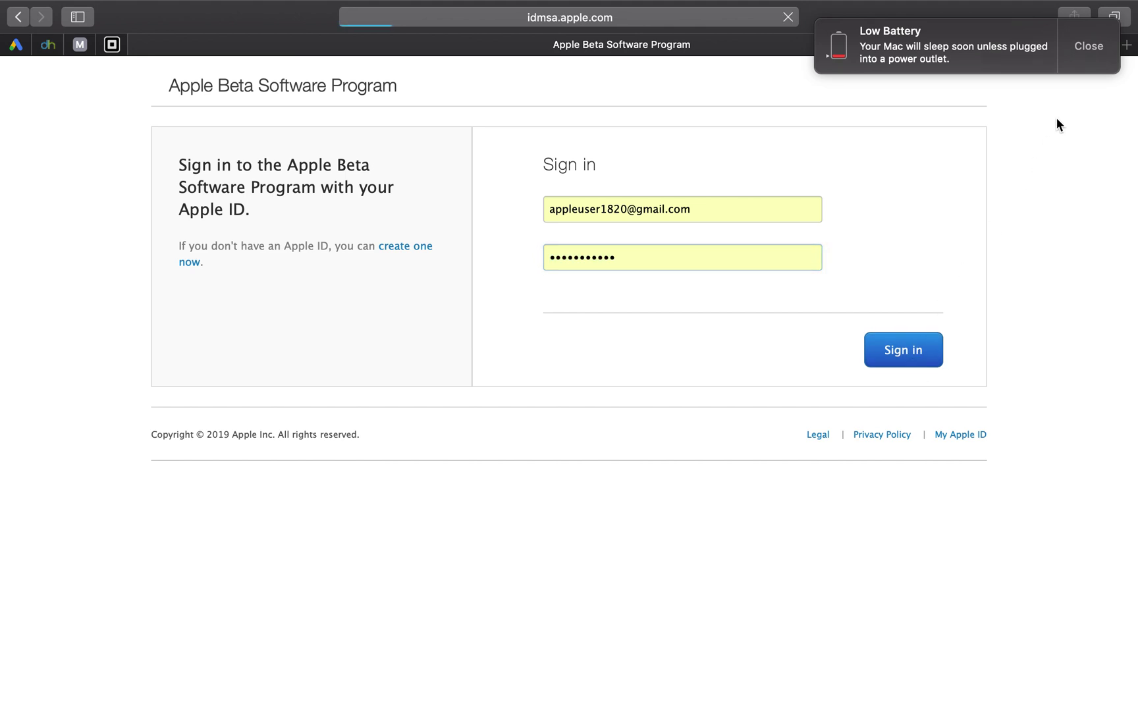
pyautogui.click(1088, 46)
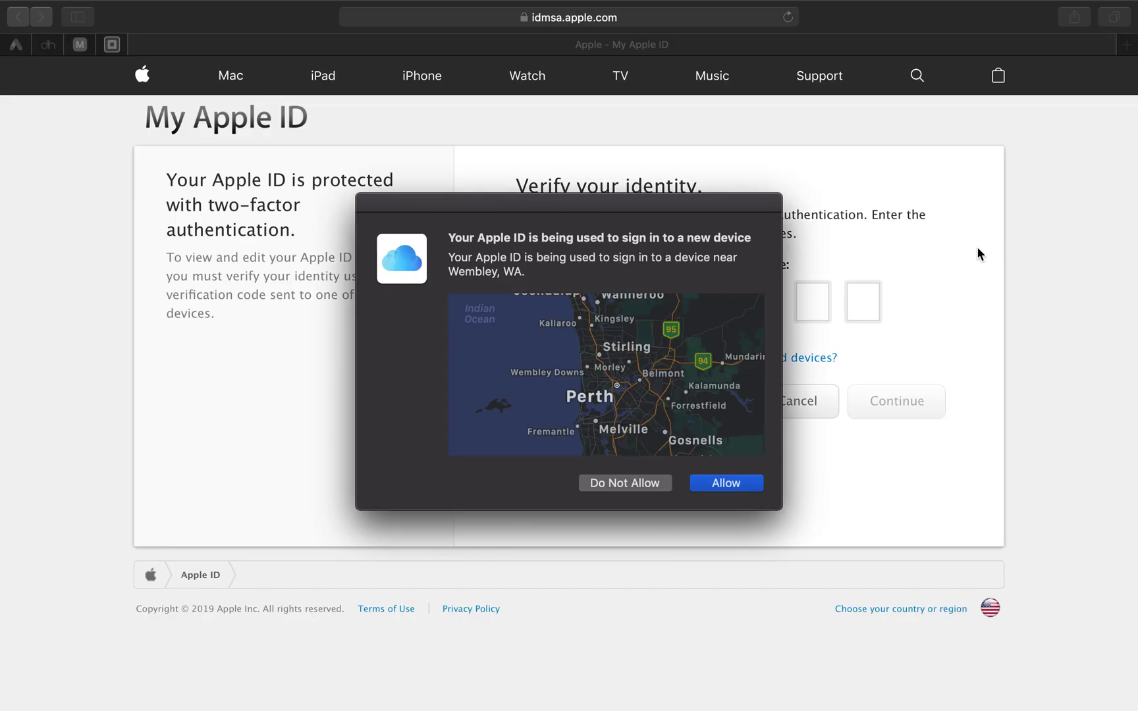
pyautogui.moveTo(599, 206); pyautogui.dragTo(333, 247)
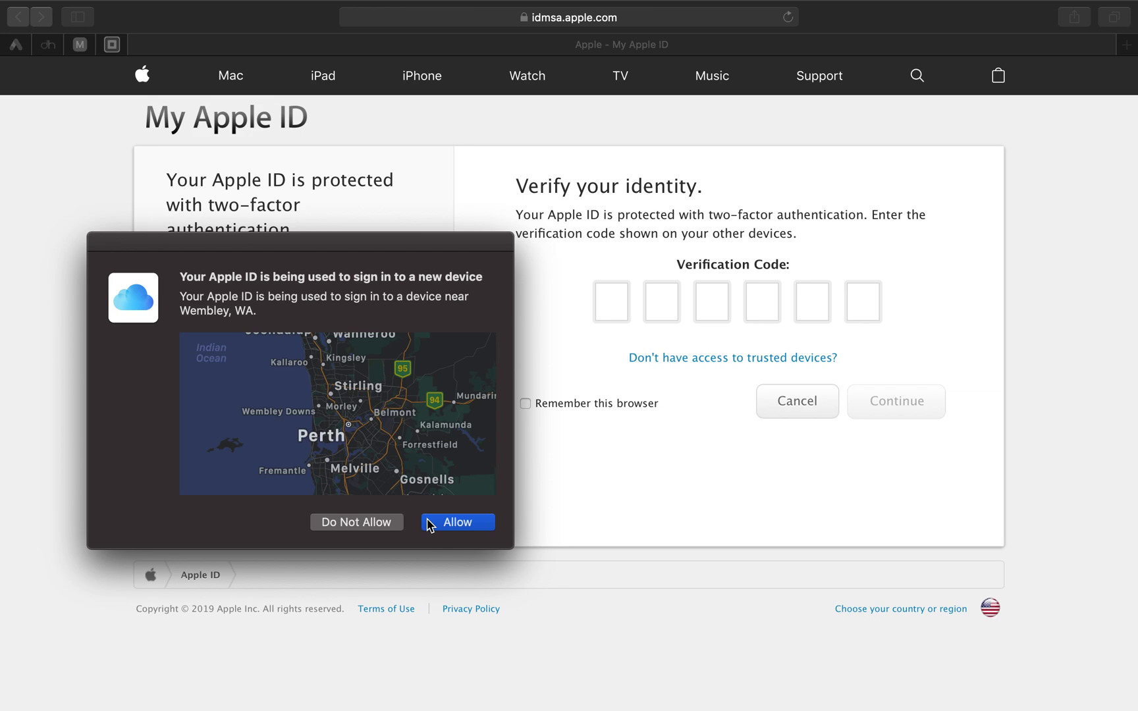
pyautogui.click(447, 529)
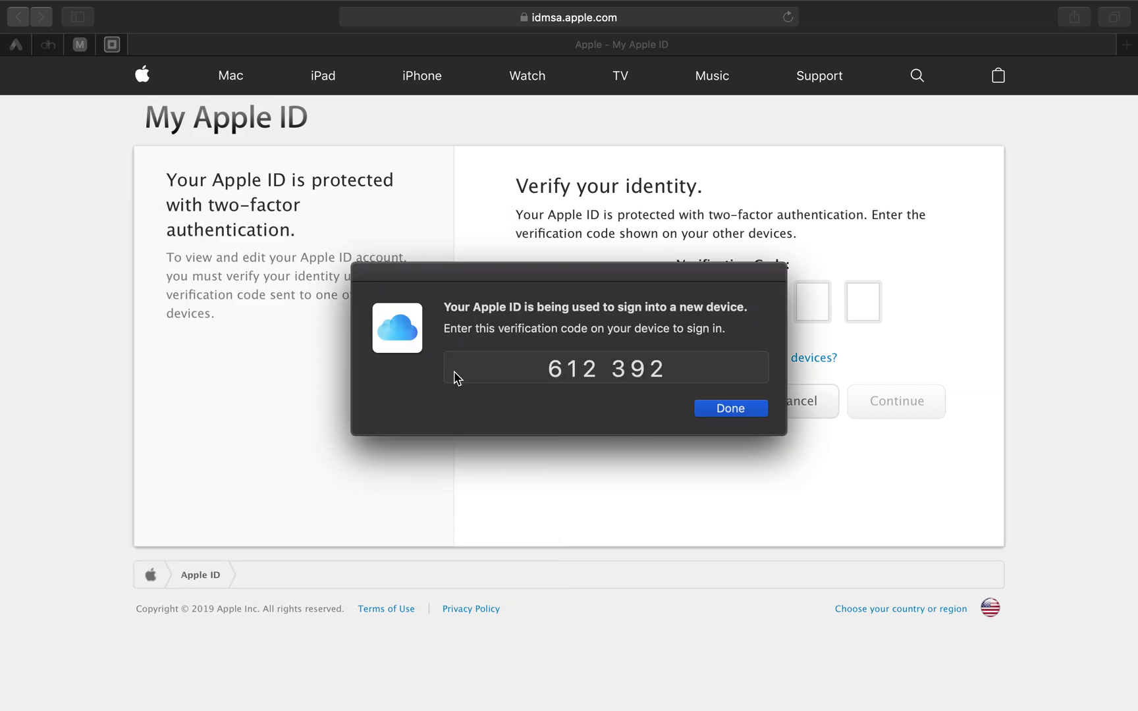
# - Enter the six-digit two-factor verification code, submit it and close the code dialog
pyautogui.moveTo(473, 264); pyautogui.dragTo(448, 394)
pyautogui.click(617, 297)
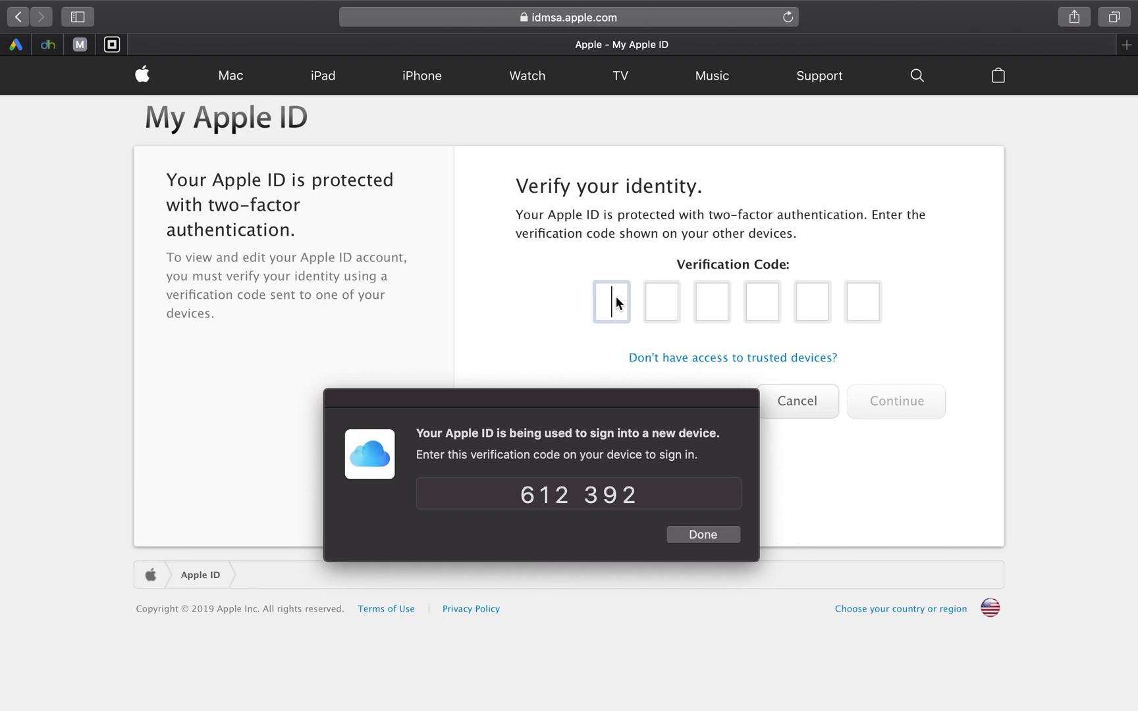
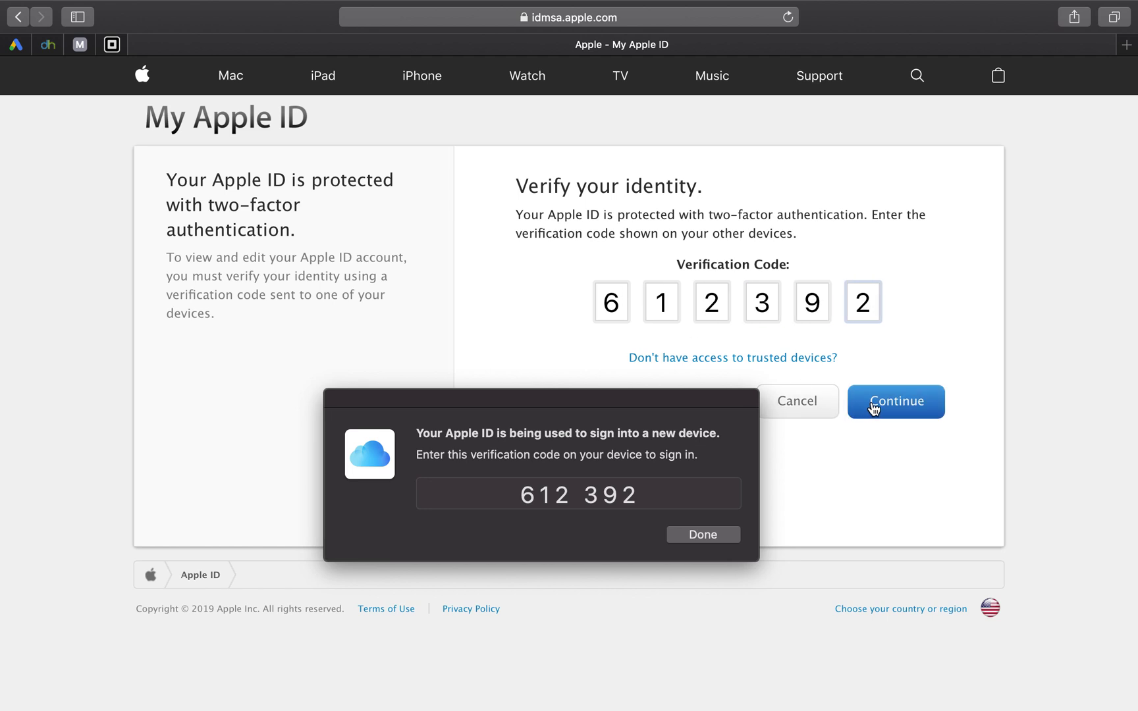
pyautogui.click(876, 401)
pyautogui.click(731, 537)
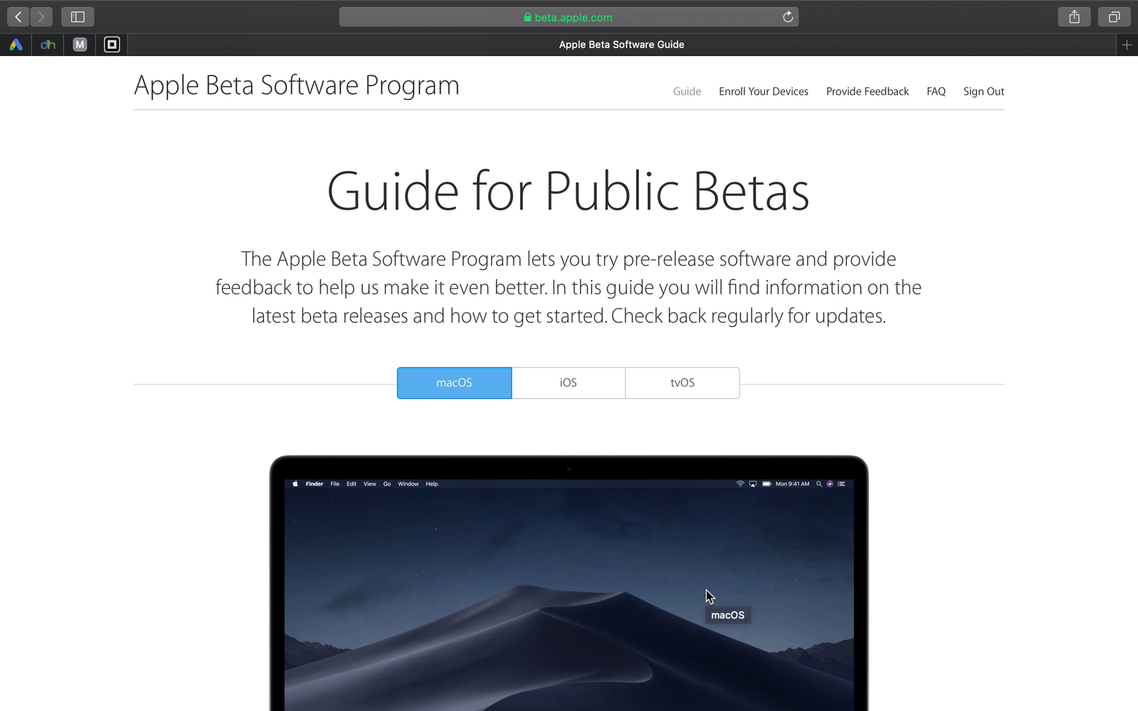
# - Preview the iOS and tvOS beta guides, then return to the macOS guide
pyautogui.click(594, 380)
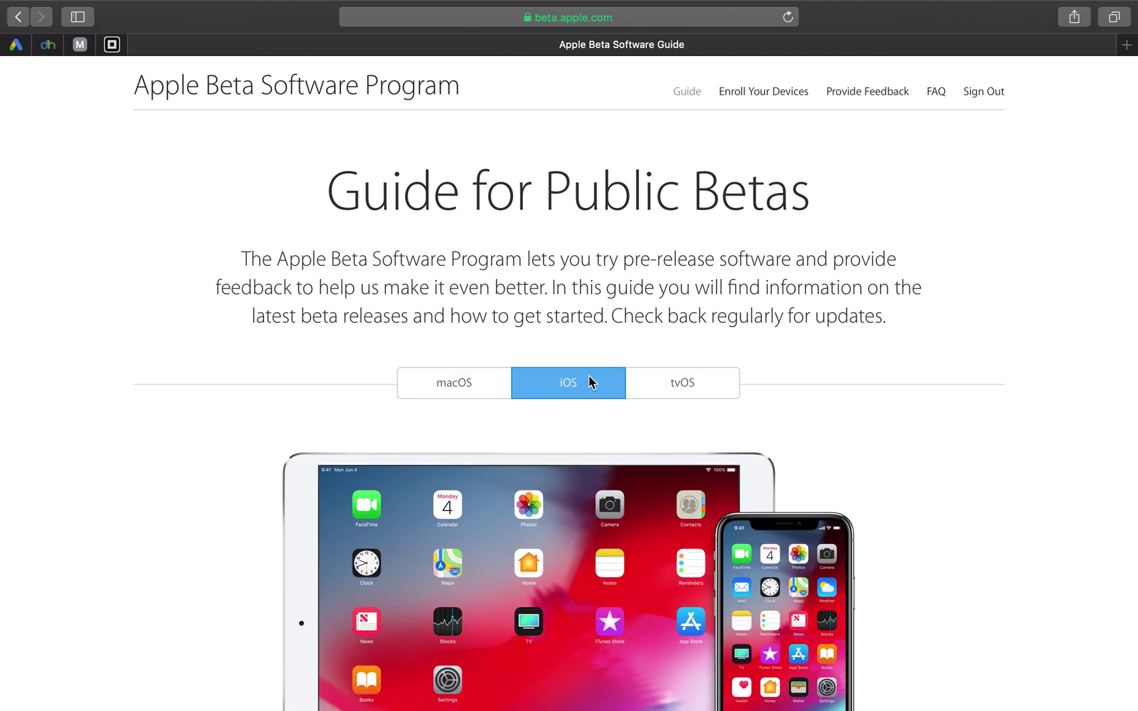
pyautogui.click(684, 380)
pyautogui.click(470, 384)
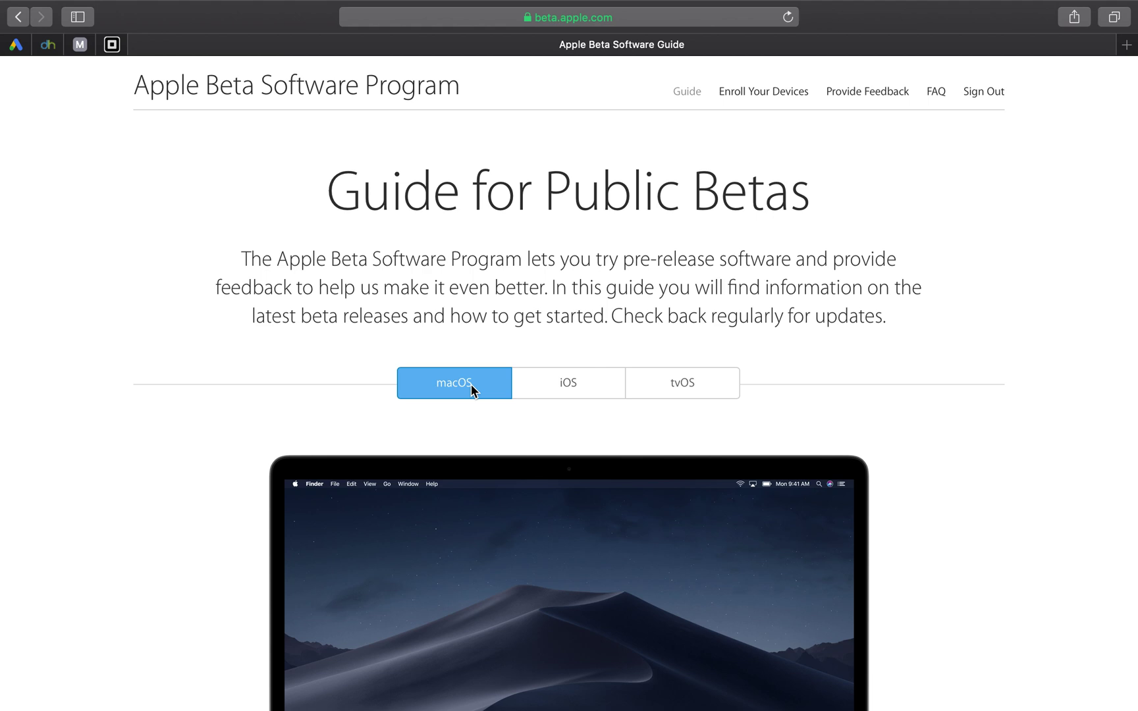
# - Scroll through the macOS guide and open the page for enrolling the Mac
pyautogui.scroll(-10, 471, 385)
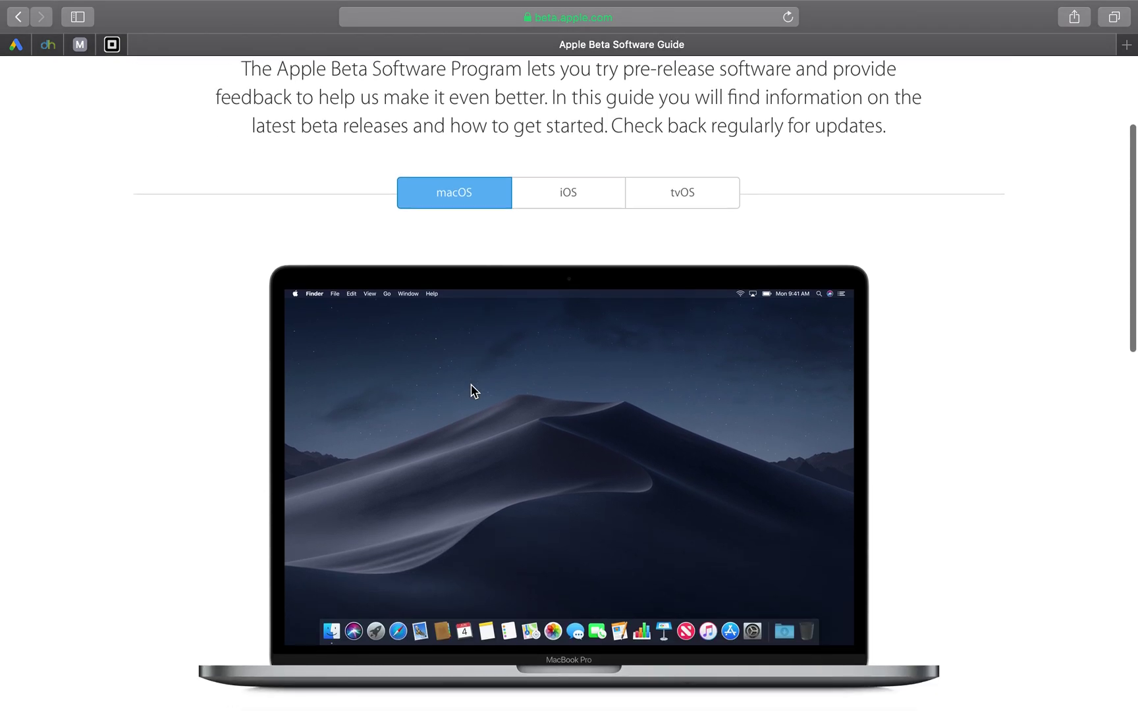
pyautogui.scroll(-12, 471, 386)
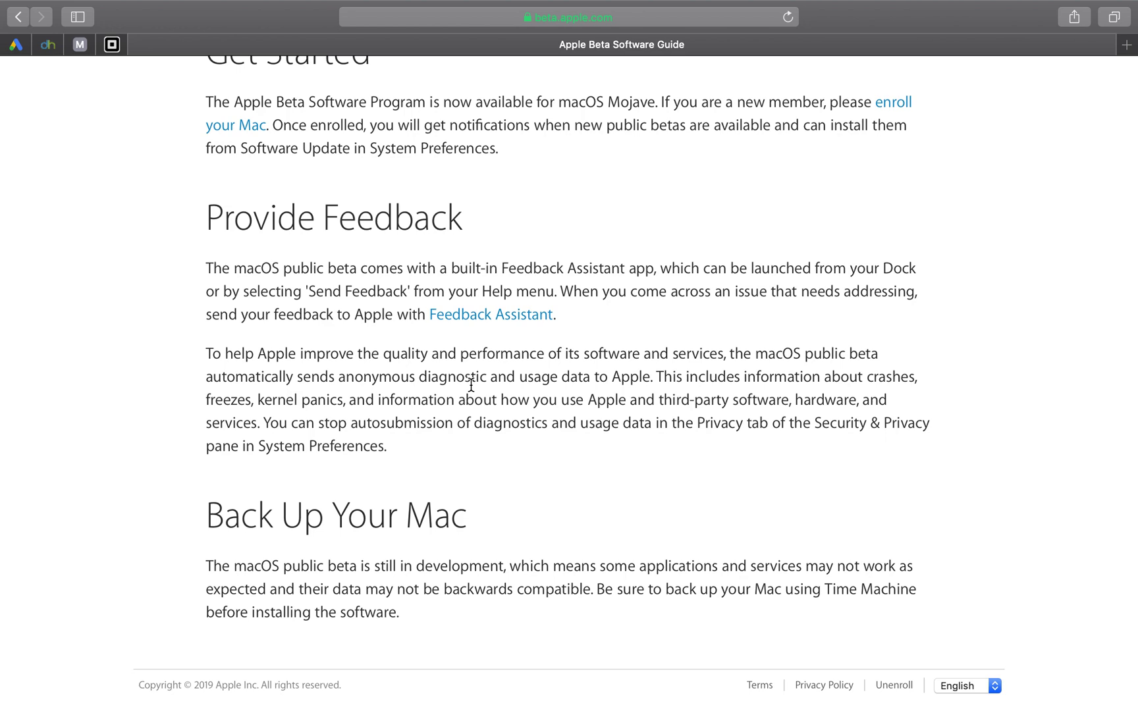
pyautogui.scroll(-2, 471, 385)
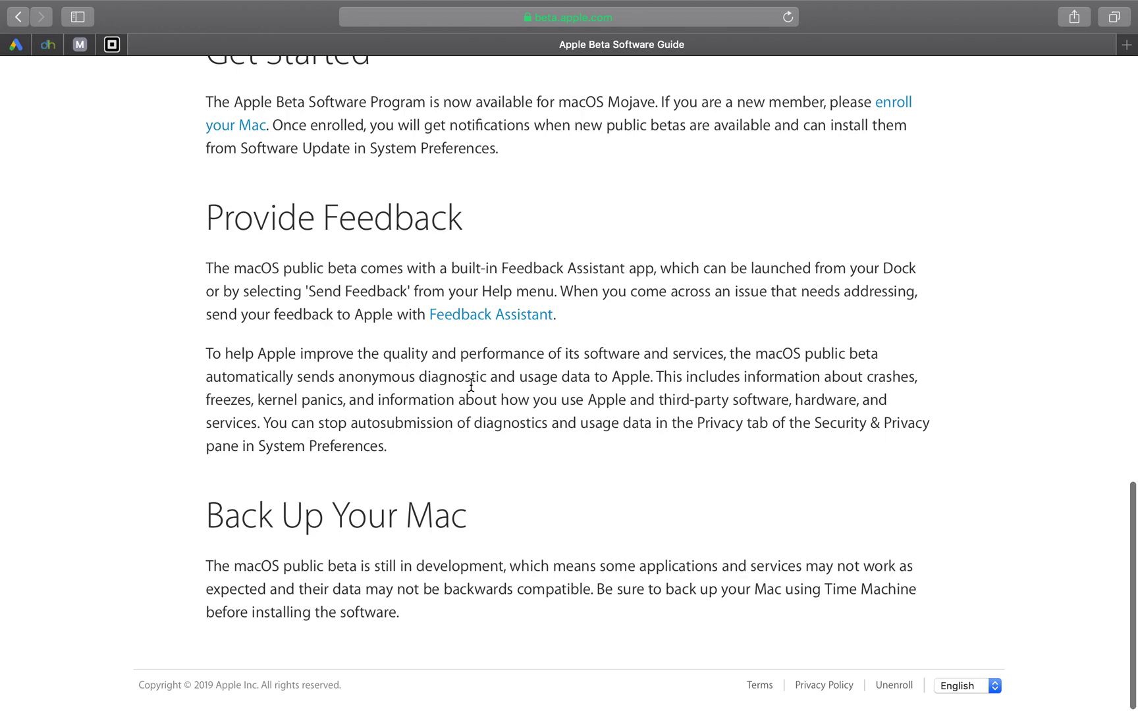
pyautogui.scroll(3, 471, 385)
pyautogui.scroll(2, 274, 224)
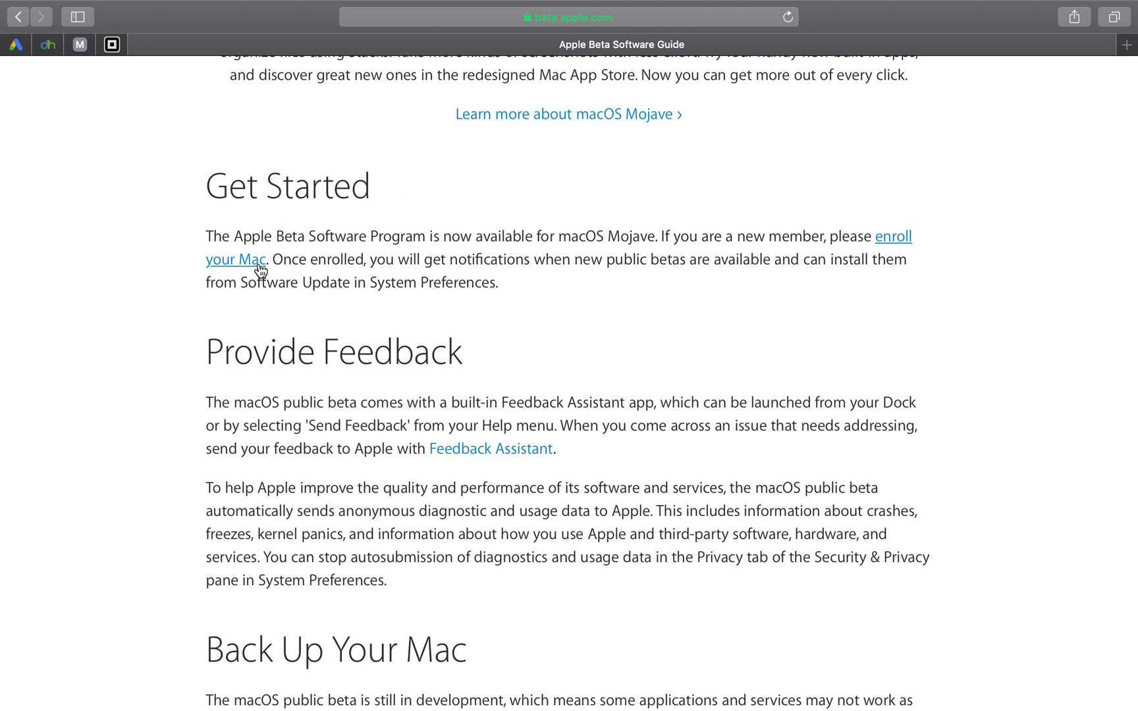
pyautogui.click(261, 270)
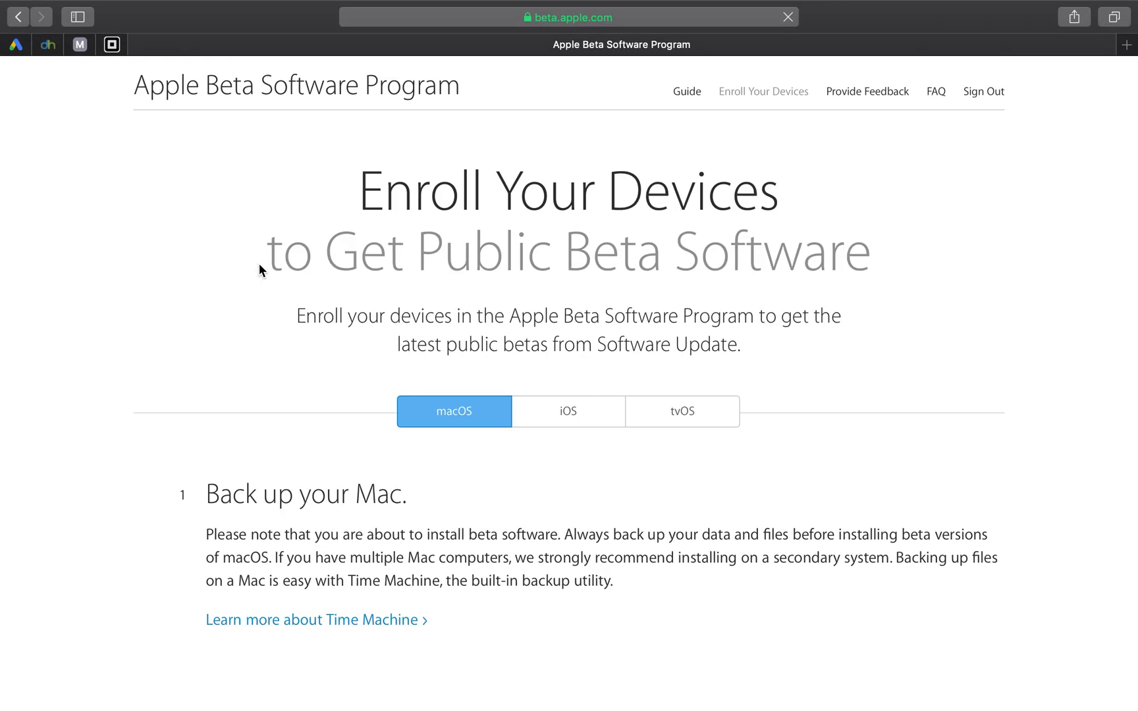
# - Download the macOS Public Beta Access Utility and open its disk image to select macOSPublicBetaAccessUtility.pkg
pyautogui.scroll(-10, 329, 385)
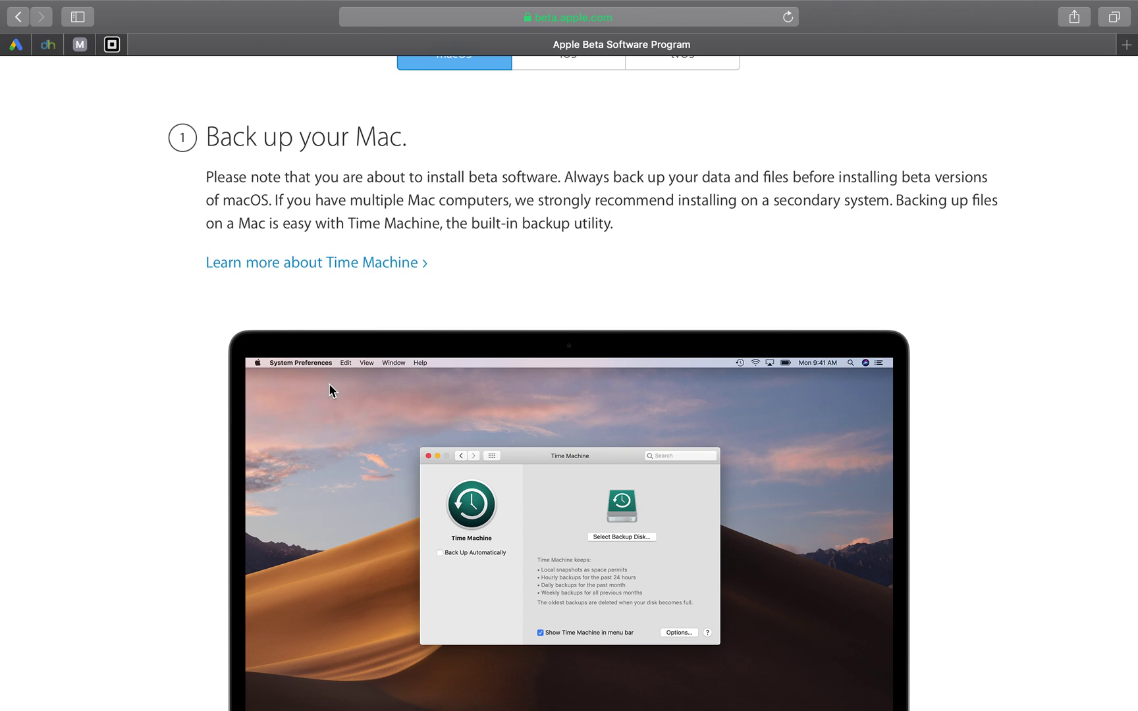
pyautogui.scroll(-15, 329, 384)
pyautogui.scroll(-2, 329, 384)
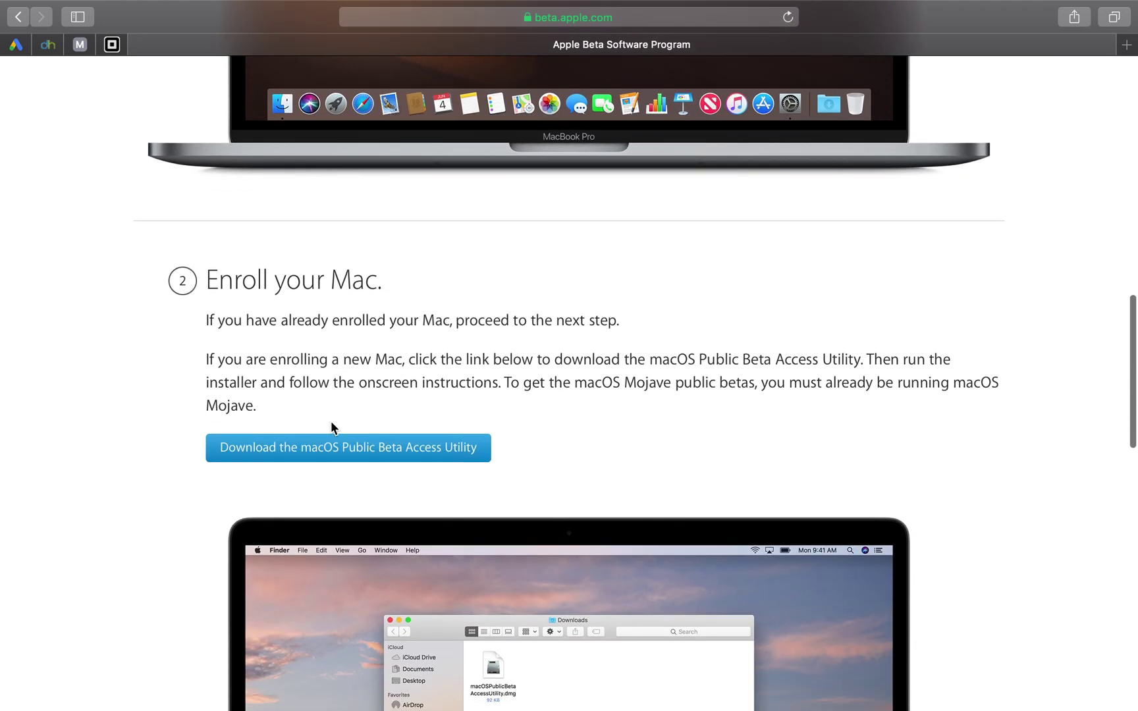
pyautogui.click(328, 460)
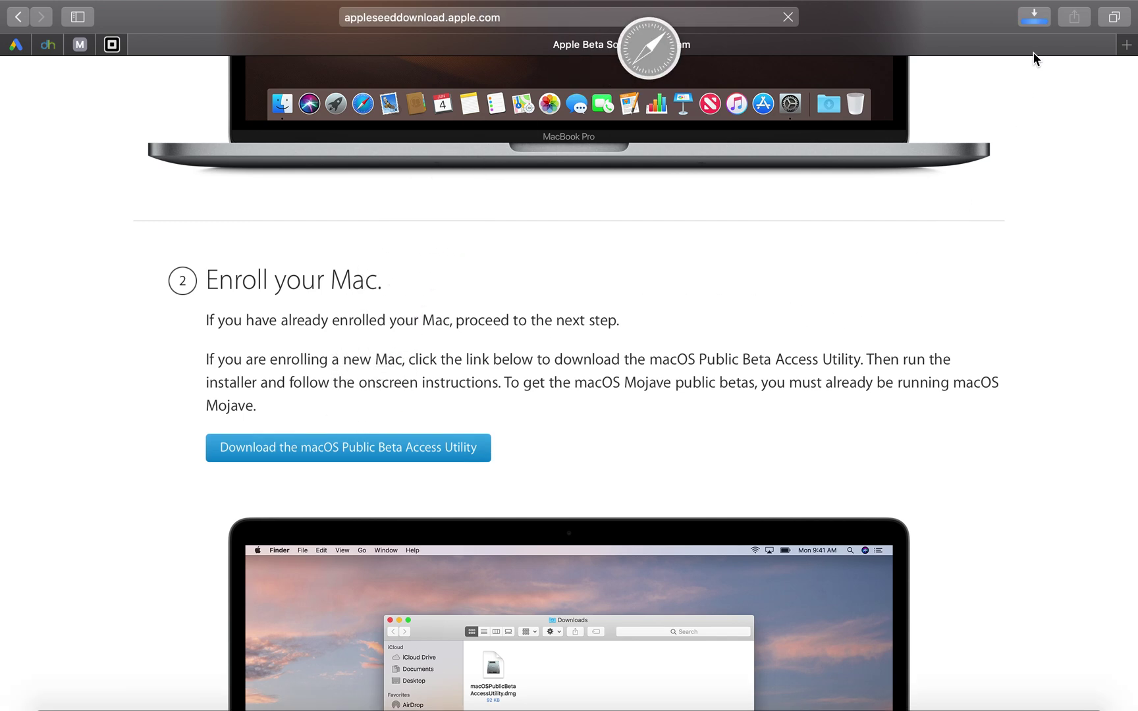
pyautogui.click(1032, 25)
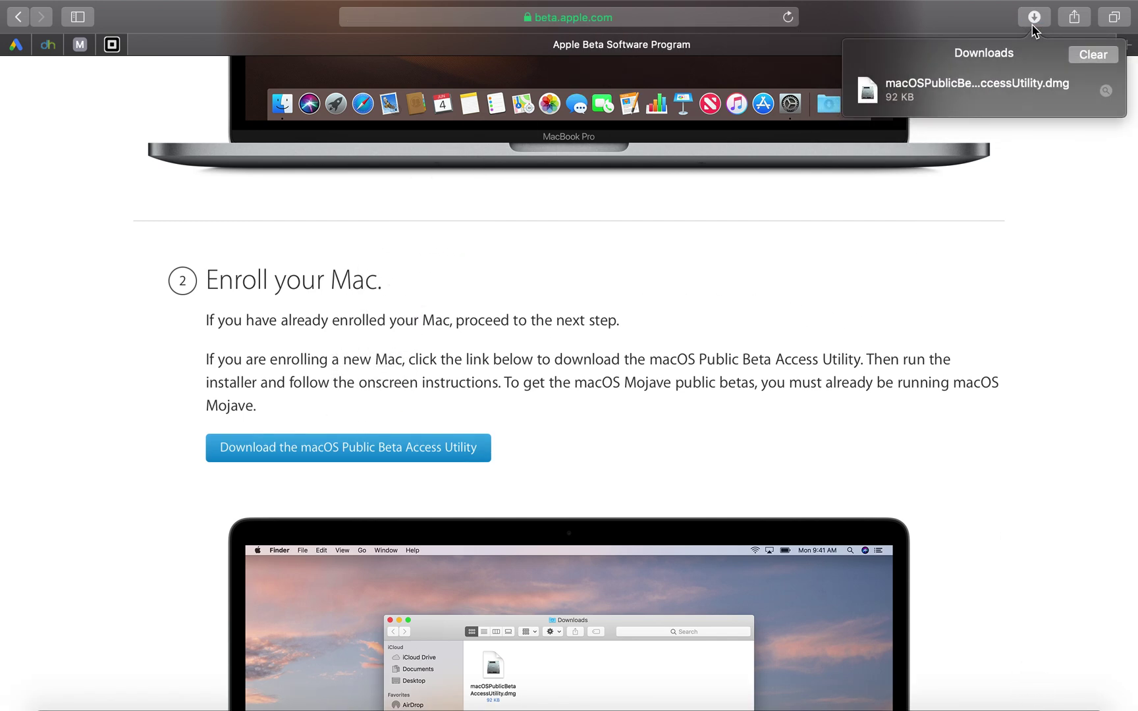
pyautogui.click(987, 98)
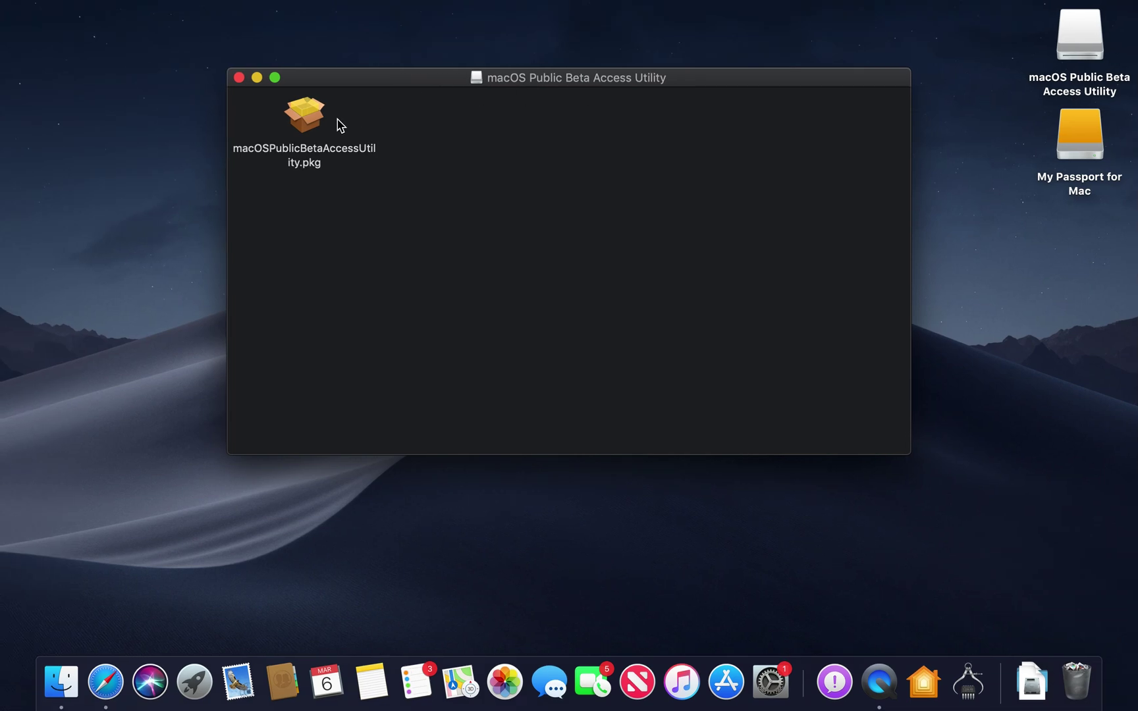
pyautogui.click(308, 119)
# - Run the access utility package, accept the licence, and authorise the standard install with the account password
pyautogui.doubleClick(308, 119)
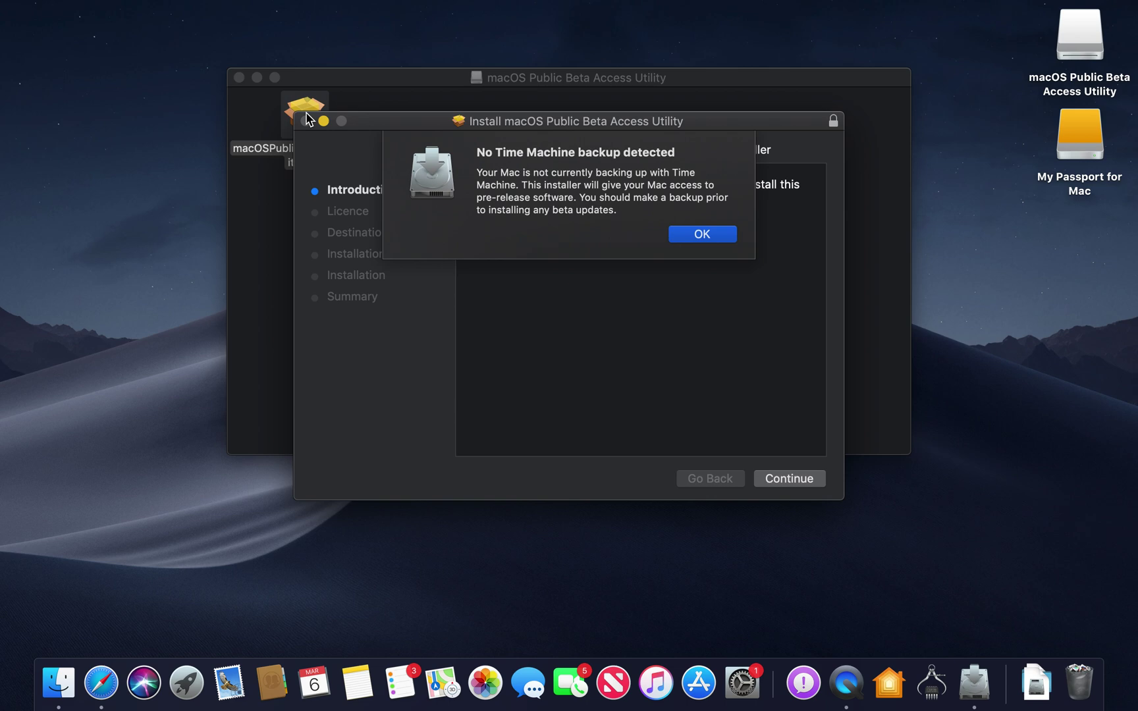
pyautogui.click(703, 237)
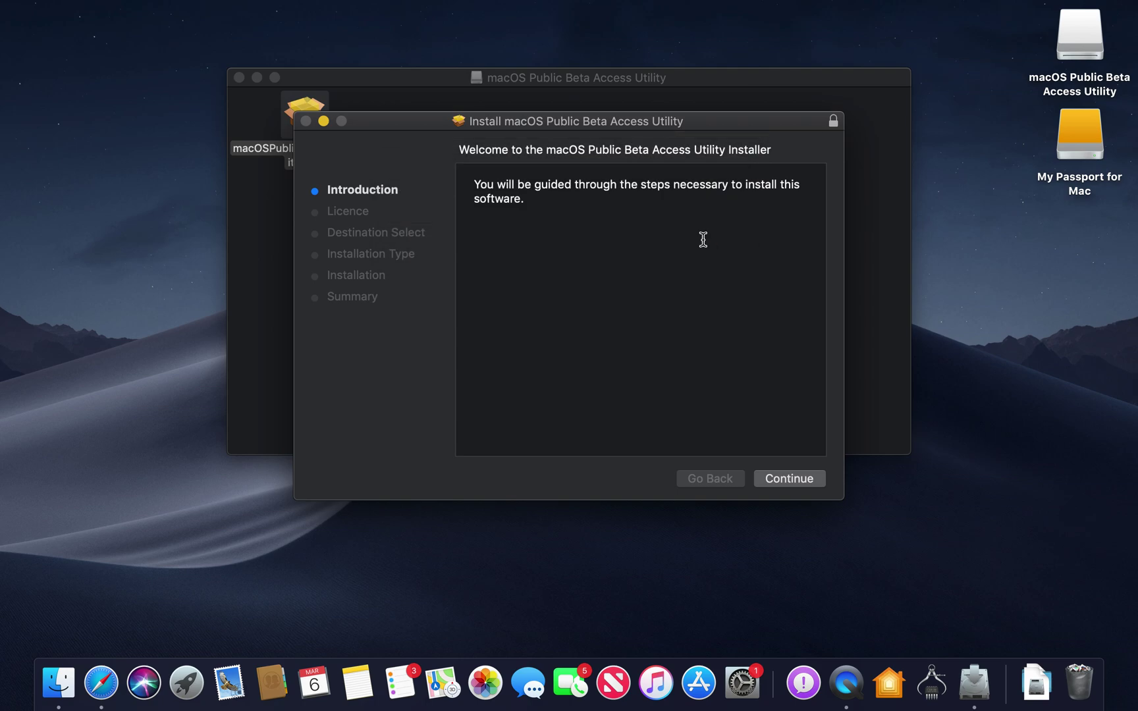
pyautogui.click(781, 476)
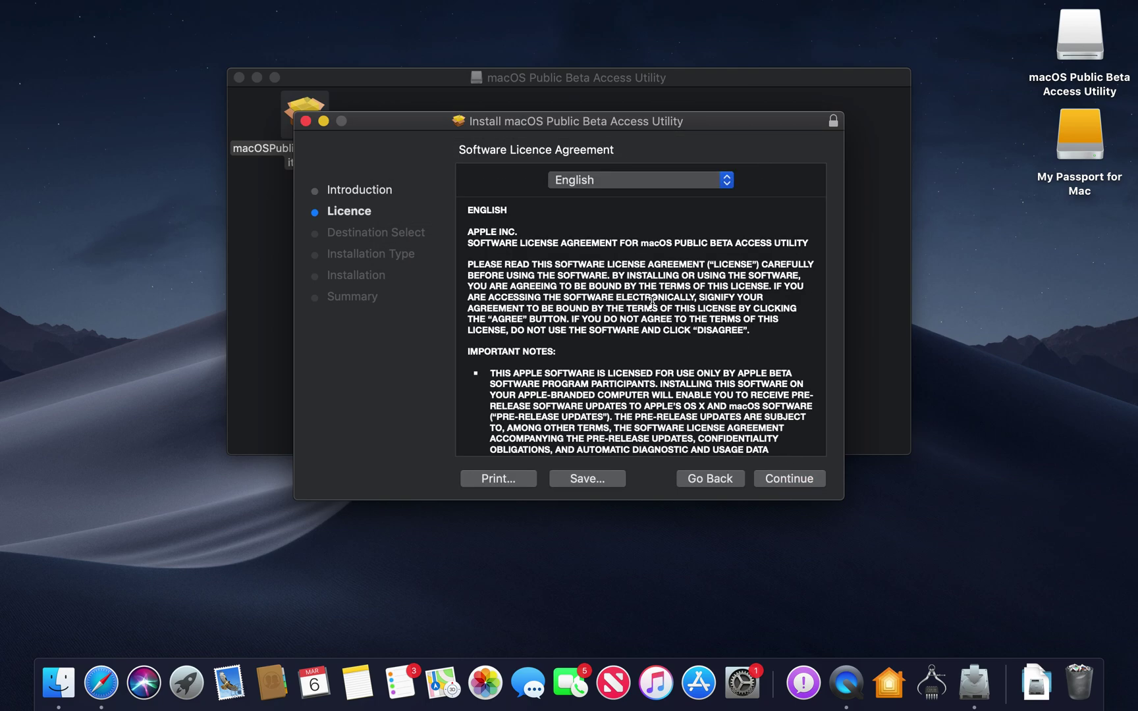
pyautogui.scroll(-20, 644, 304)
pyautogui.scroll(20, 644, 304)
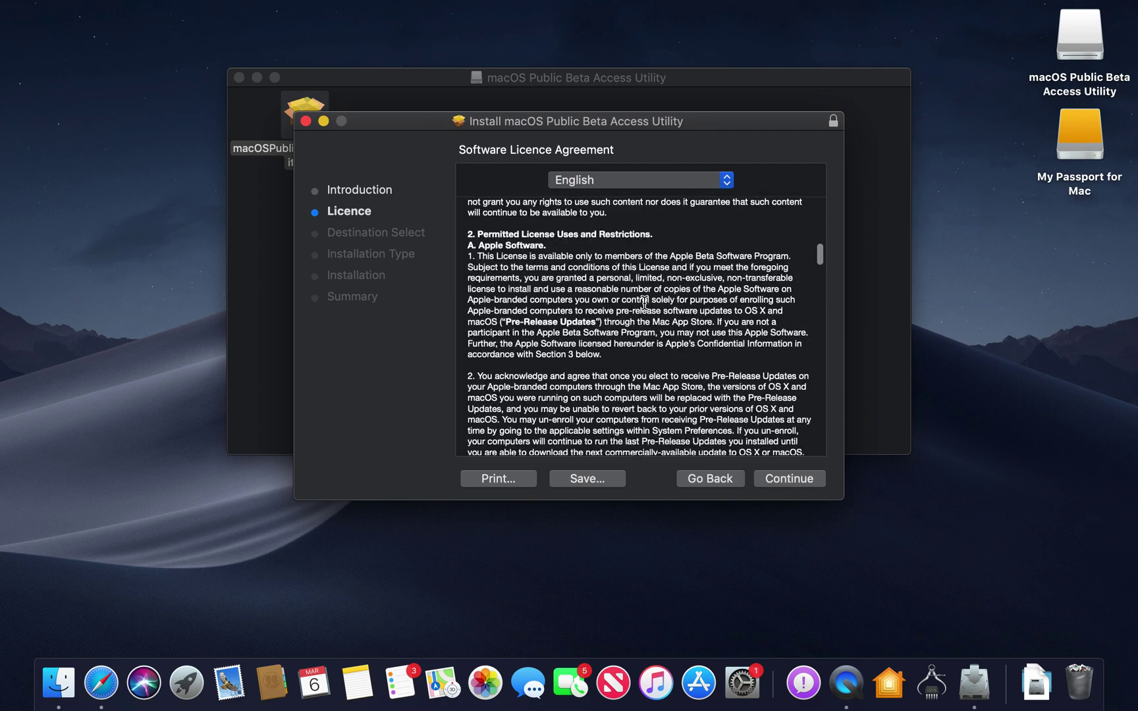
pyautogui.click(799, 483)
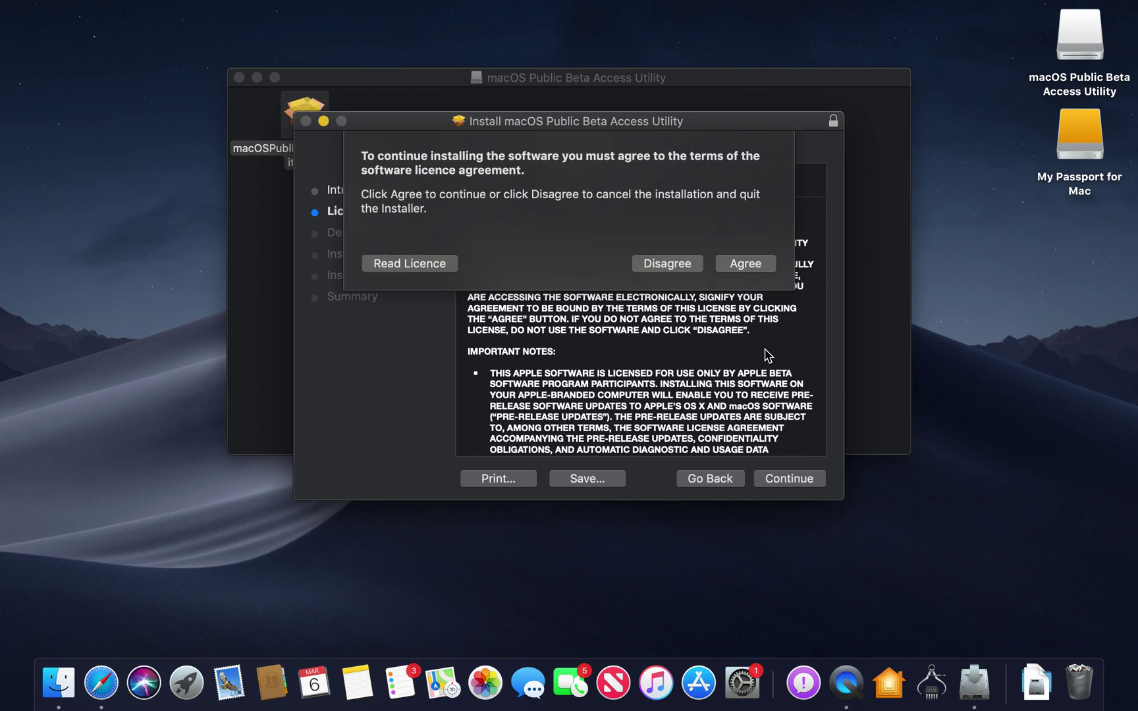
pyautogui.click(739, 268)
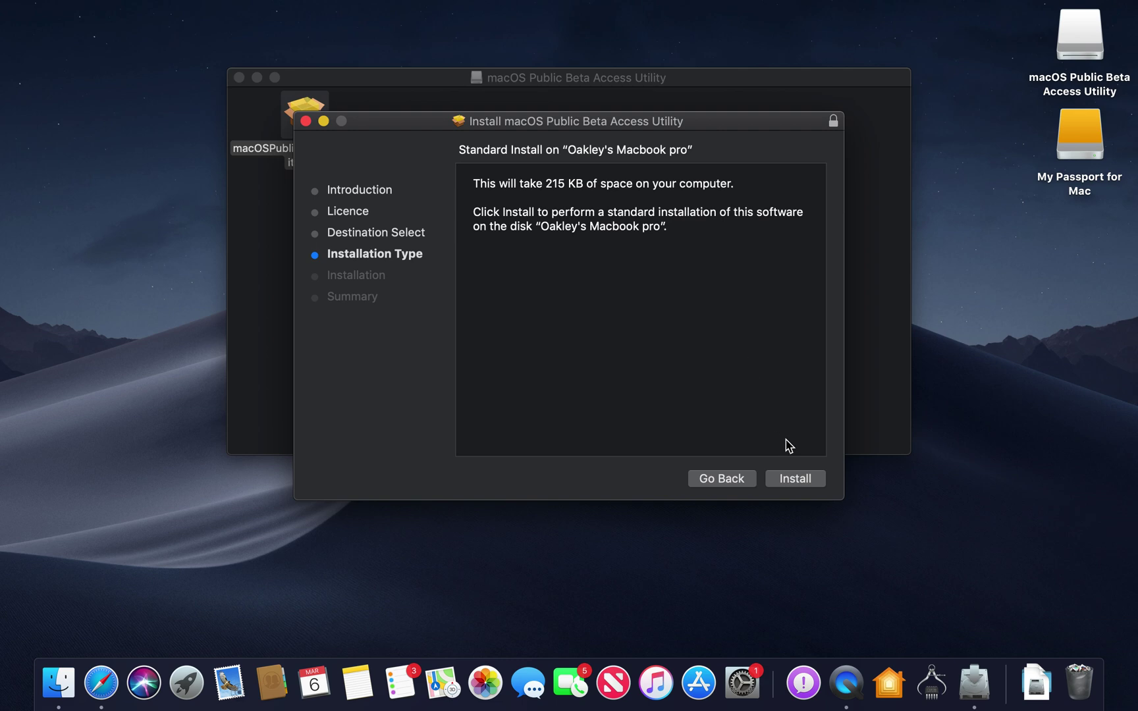
pyautogui.click(799, 477)
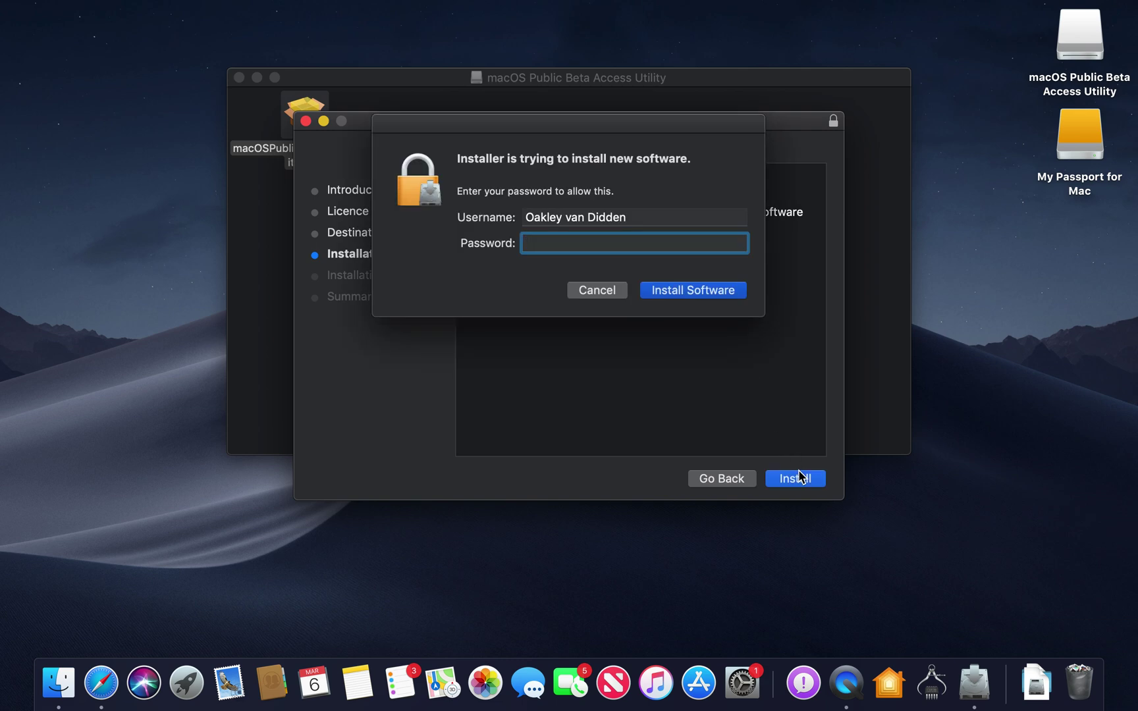
pyautogui.write('************')
pyautogui.press('Return')
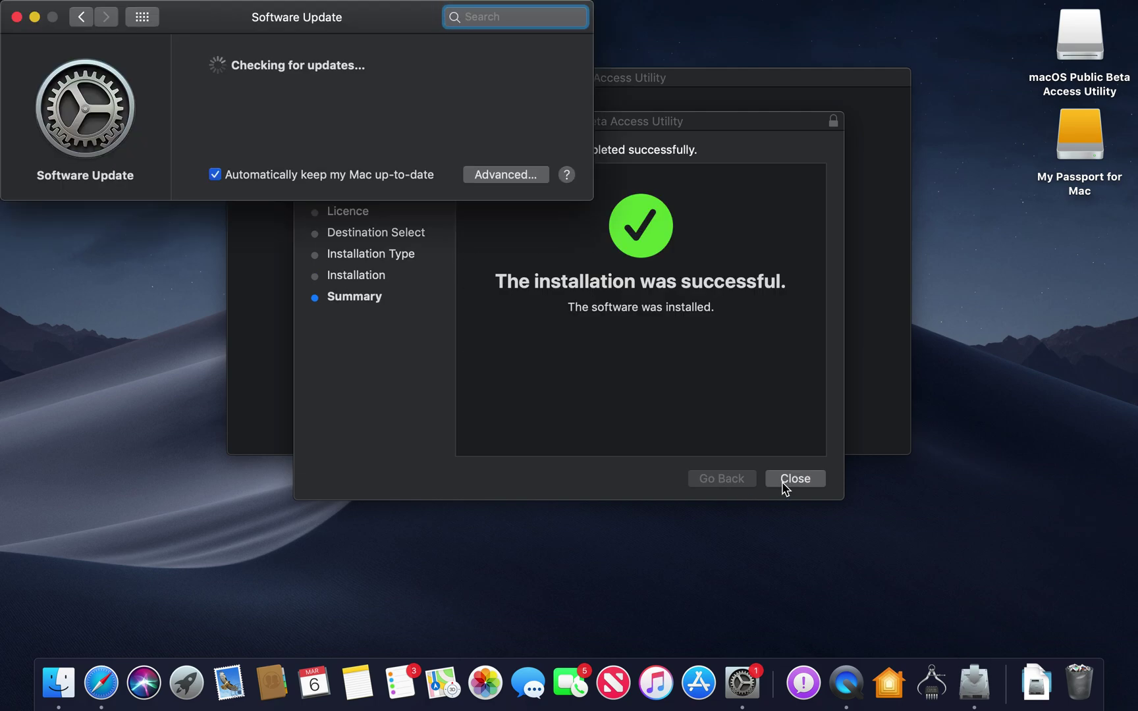
# - Close the installer, move its package to the Bin, and close System Preferences
pyautogui.click(784, 485)
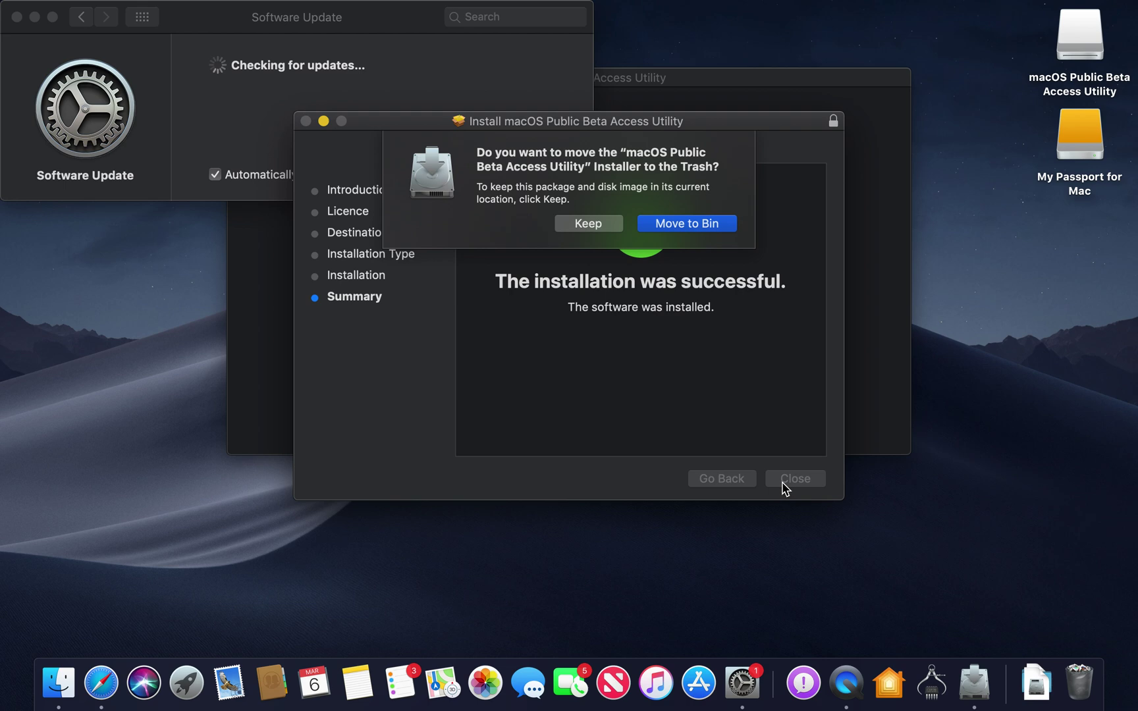
pyautogui.click(699, 230)
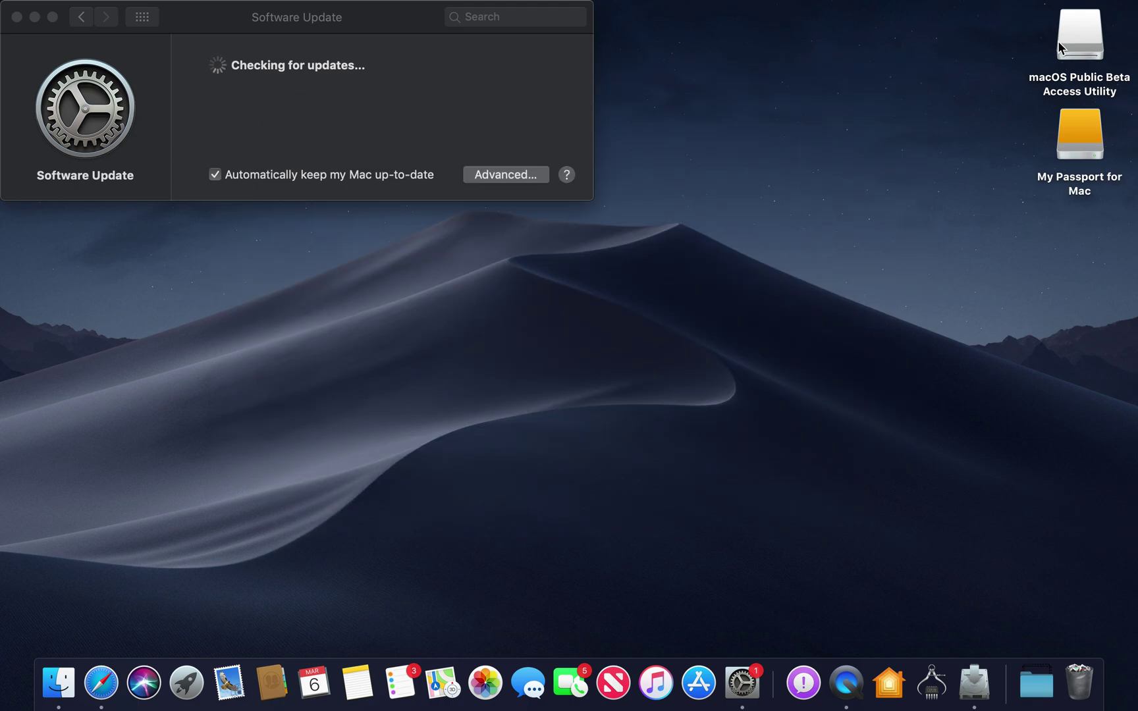
pyautogui.click(79, 20)
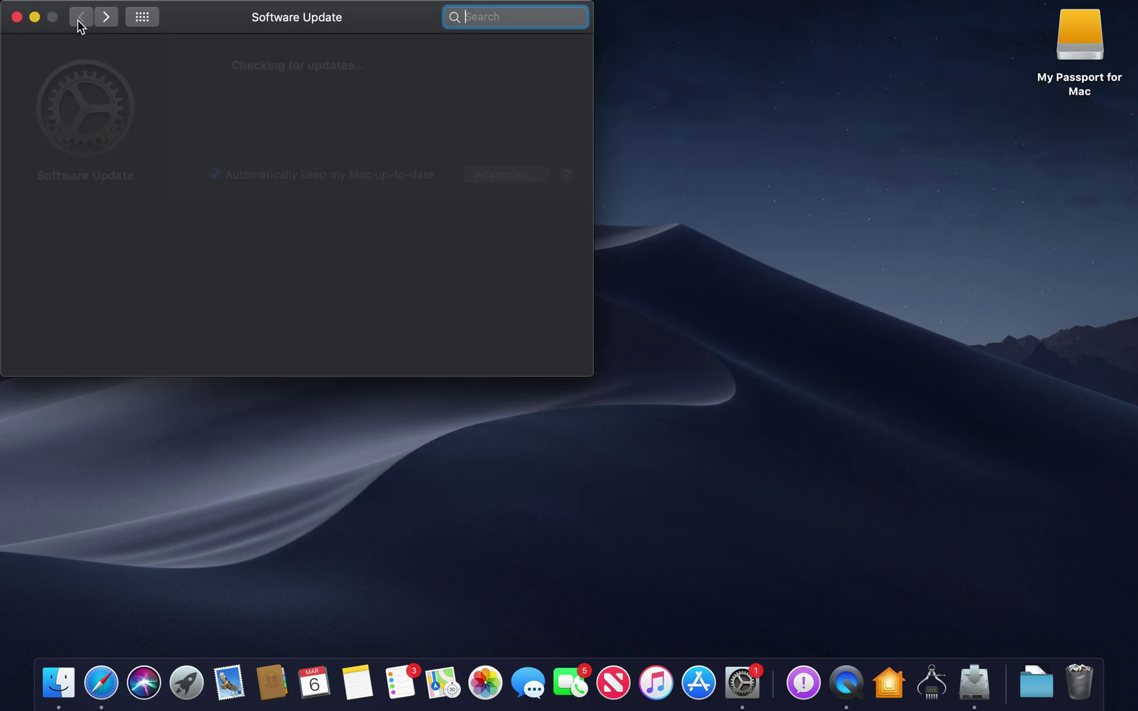
pyautogui.click(17, 16)
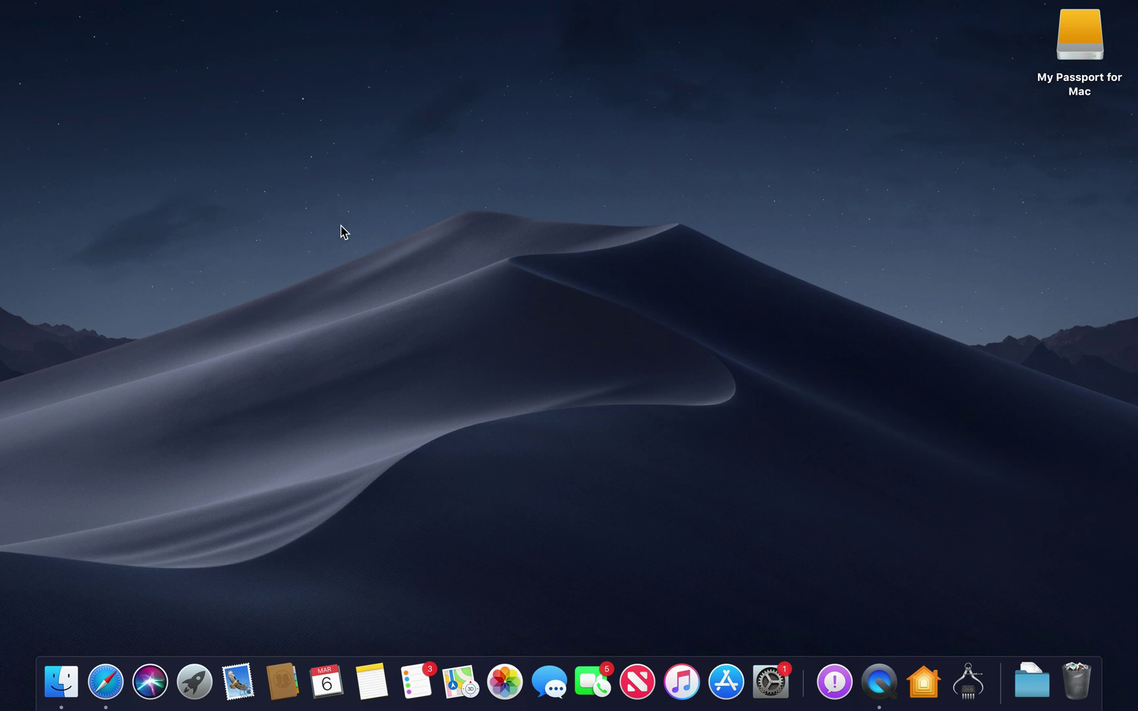
pyautogui.rightClick(445, 253)
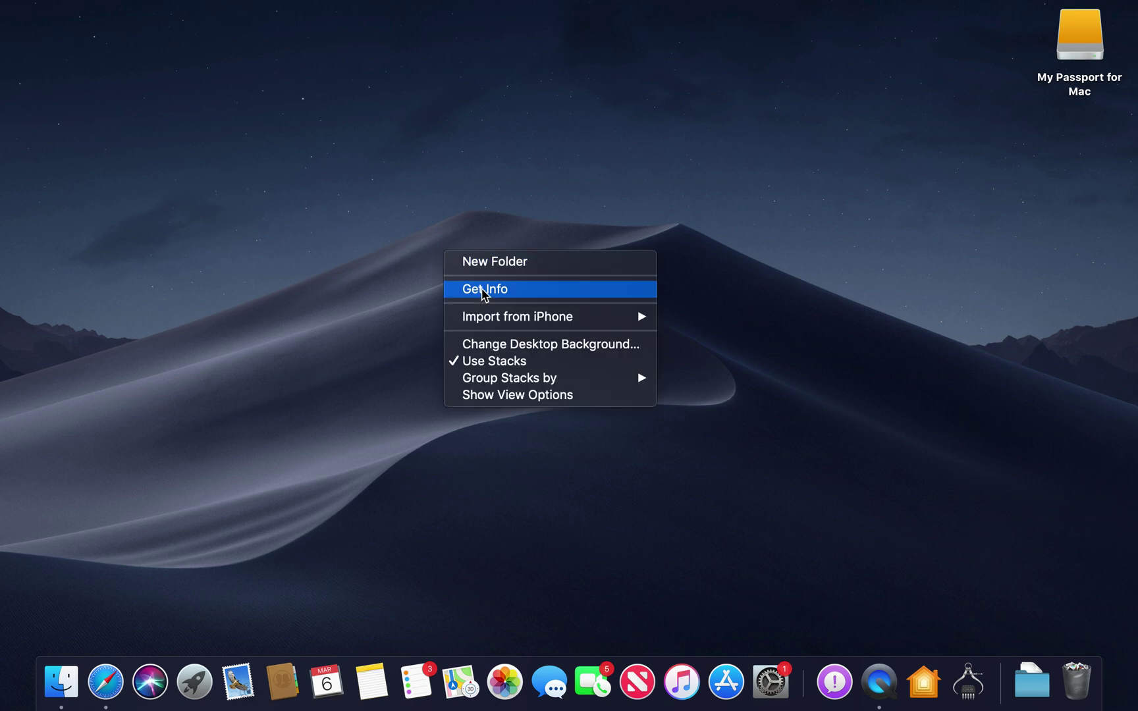
pyautogui.click(480, 501)
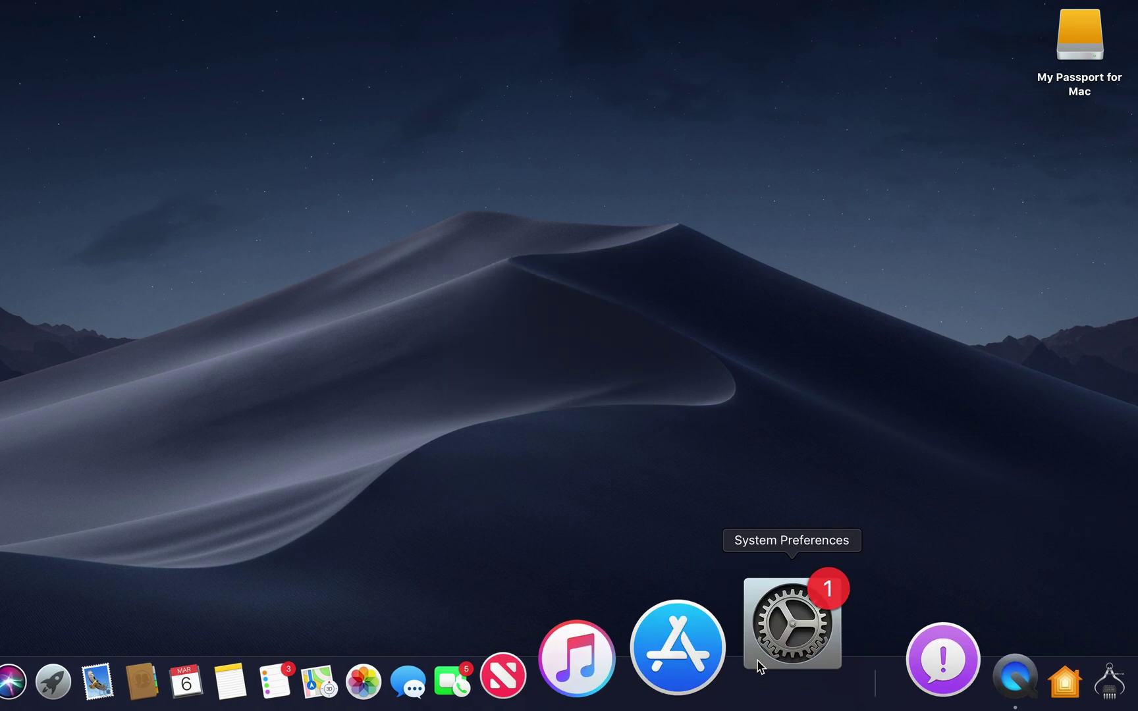
pyautogui.click(758, 665)
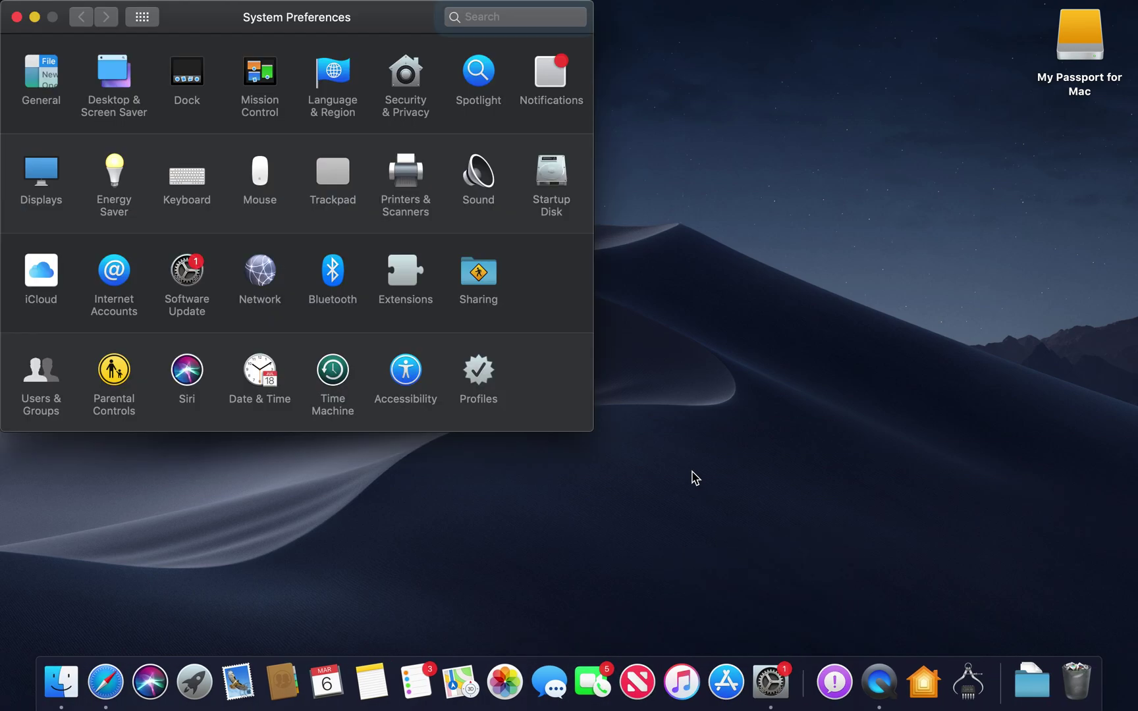
pyautogui.click(187, 270)
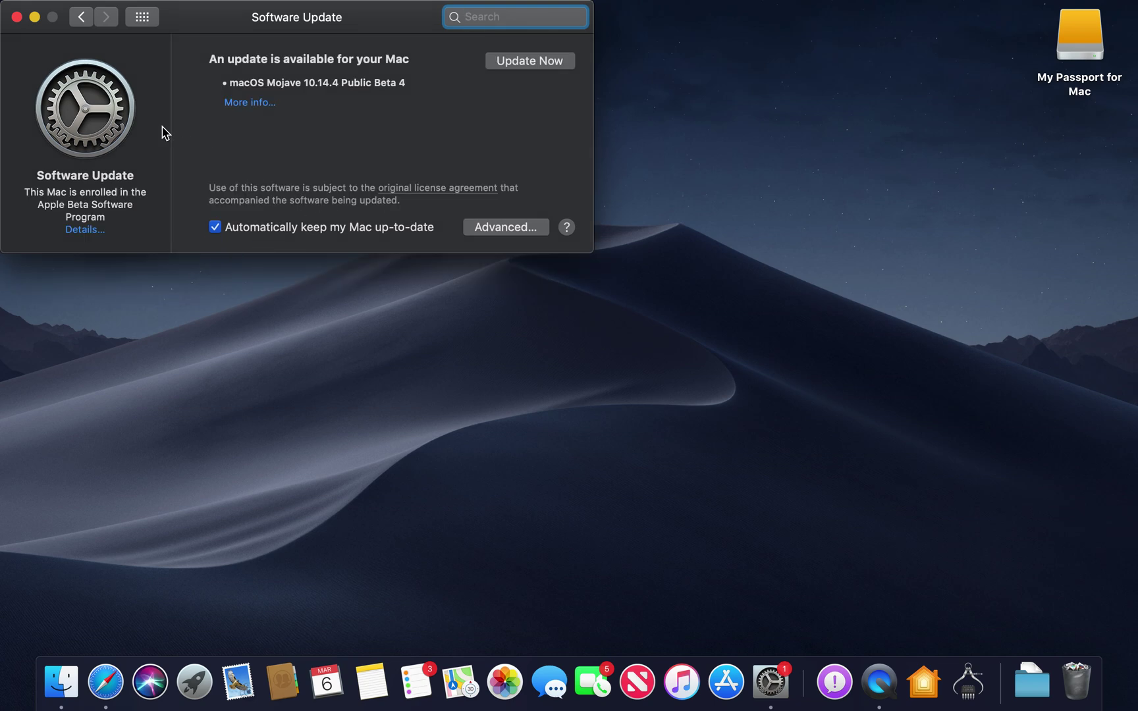
pyautogui.click(16, 17)
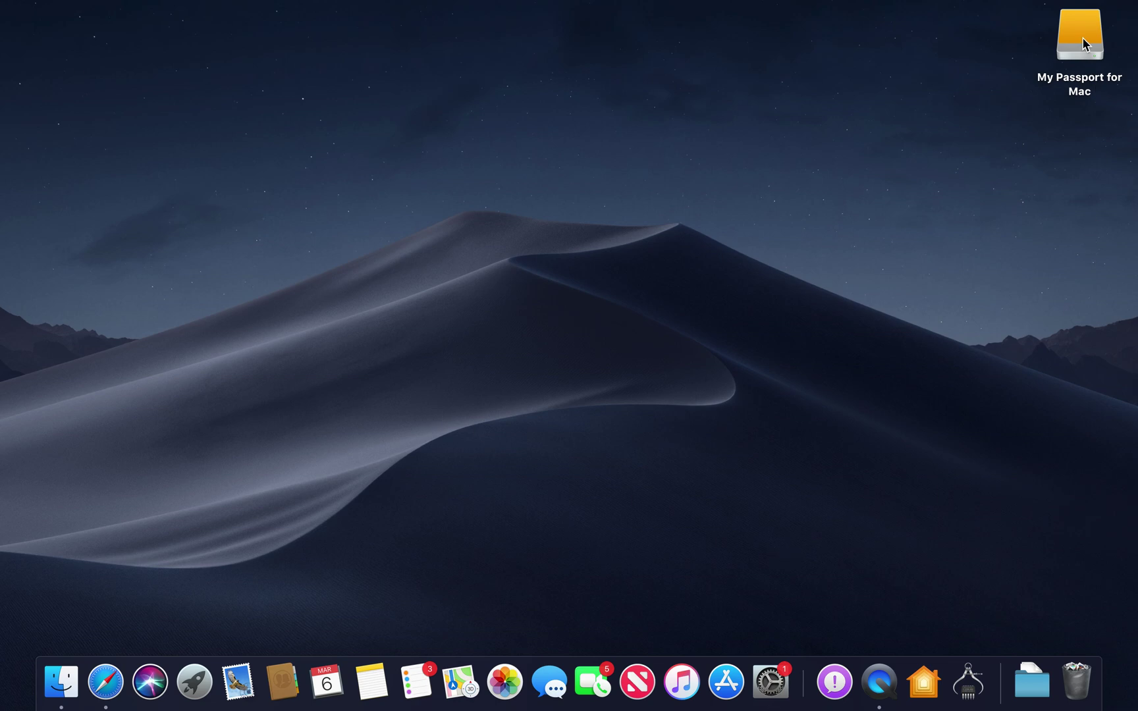
# - Turn off desktop stacks, move My Passport, and put PopcornTime from Downloads onto the desktop
pyautogui.moveTo(1082, 38); pyautogui.dragTo(553, 185)
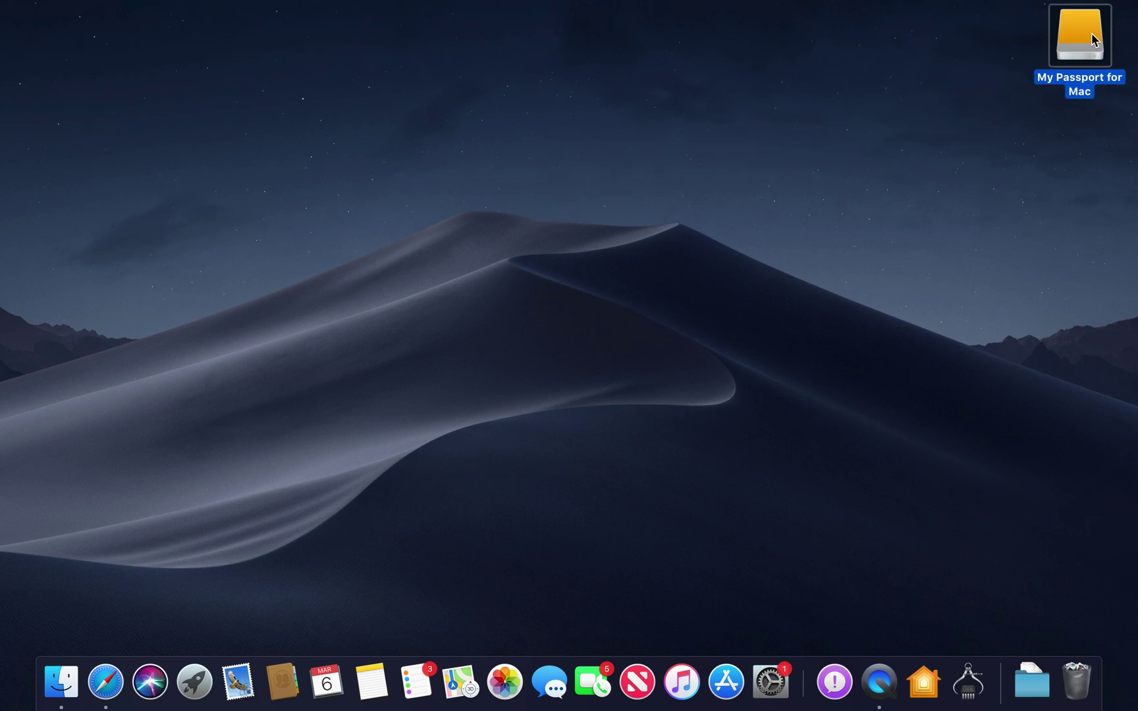
pyautogui.rightClick(1092, 34)
pyautogui.click(991, 275)
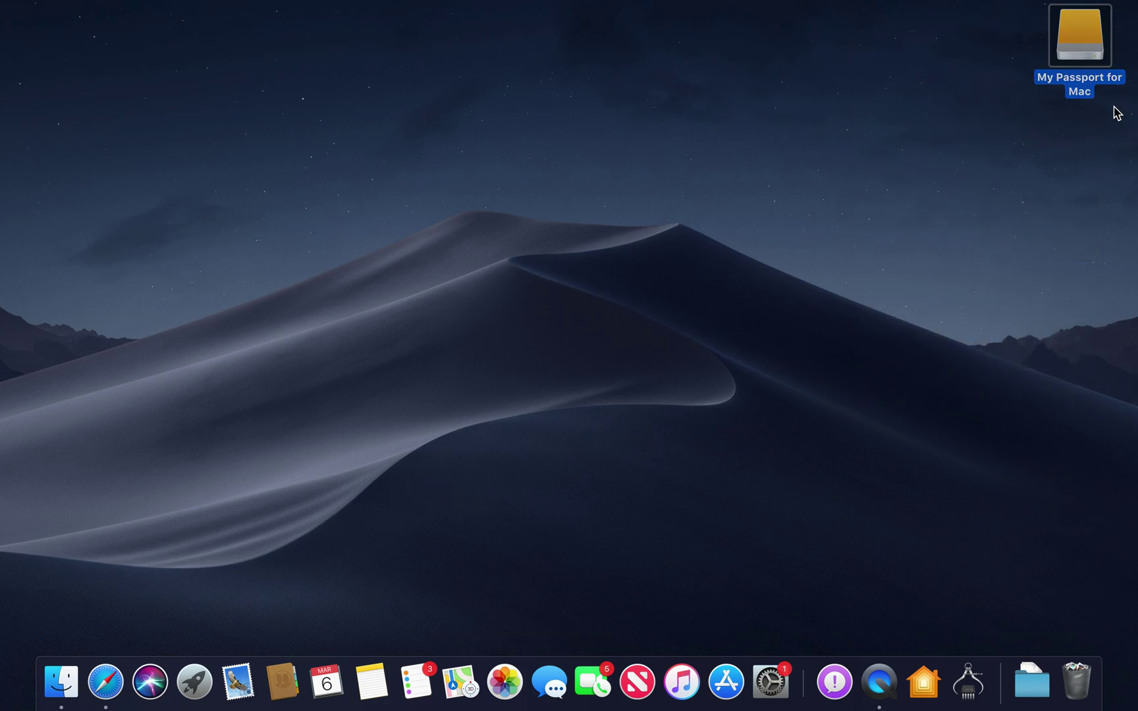
pyautogui.moveTo(1093, 33); pyautogui.dragTo(257, 231)
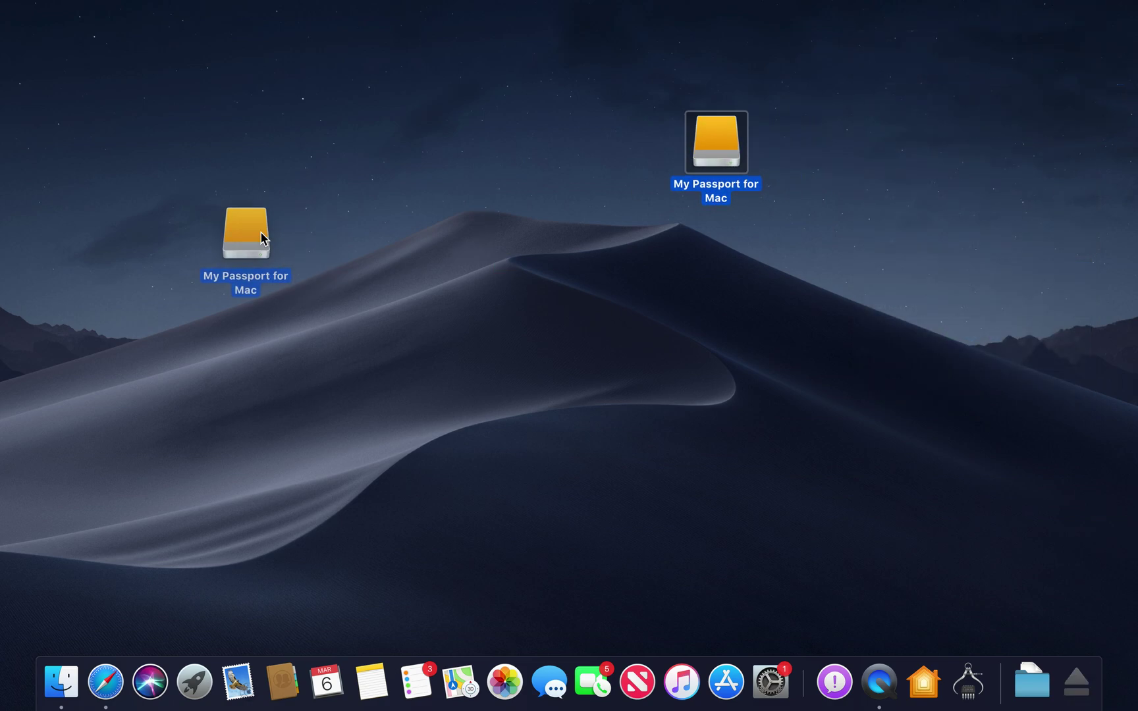
pyautogui.click(1017, 666)
pyautogui.click(755, 394)
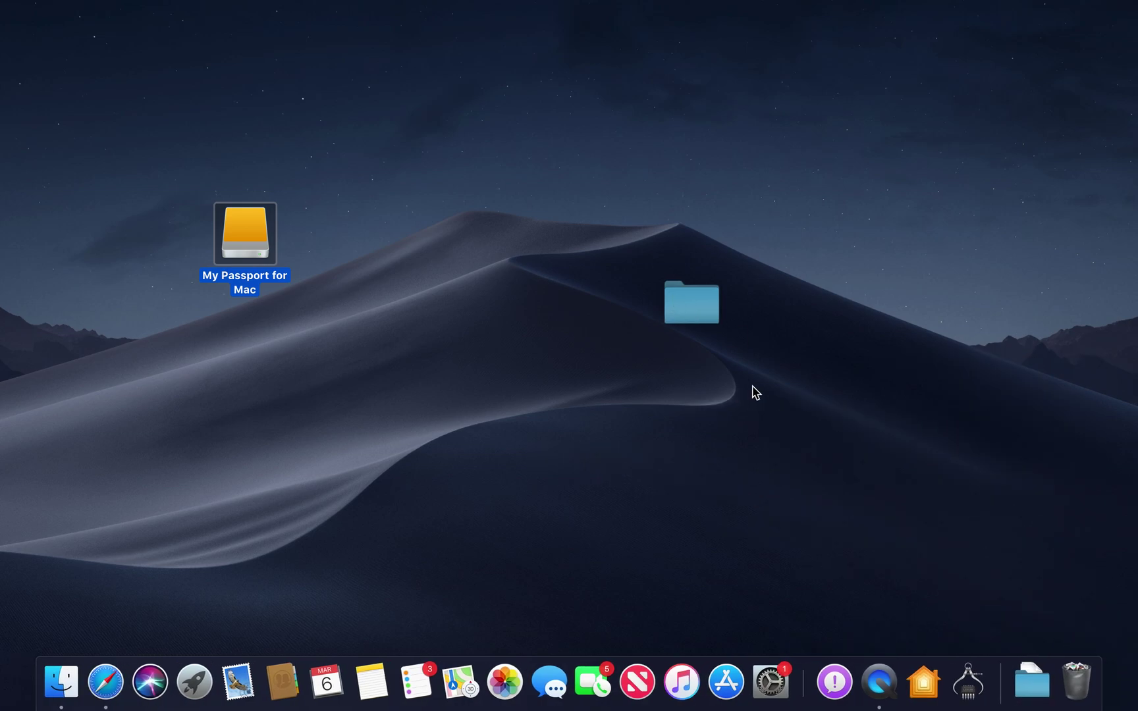
pyautogui.click(322, 453)
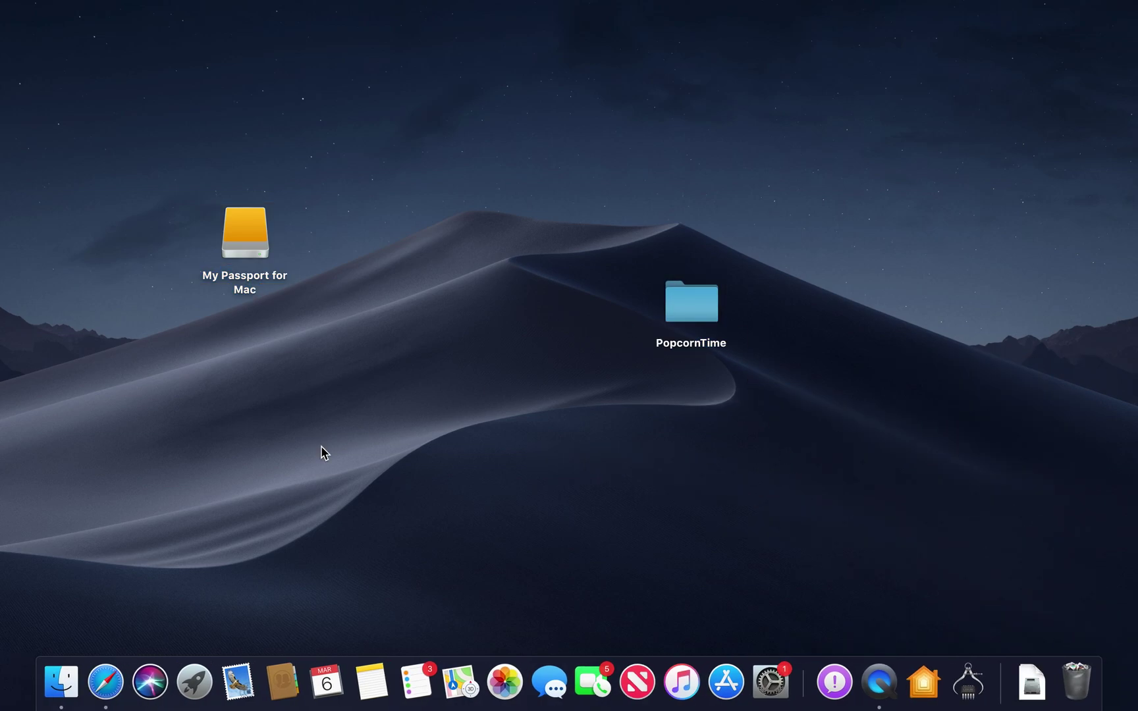
# - Turn desktop stacks back on so PopcornTime and My Passport snap into place
pyautogui.rightClick(979, 113)
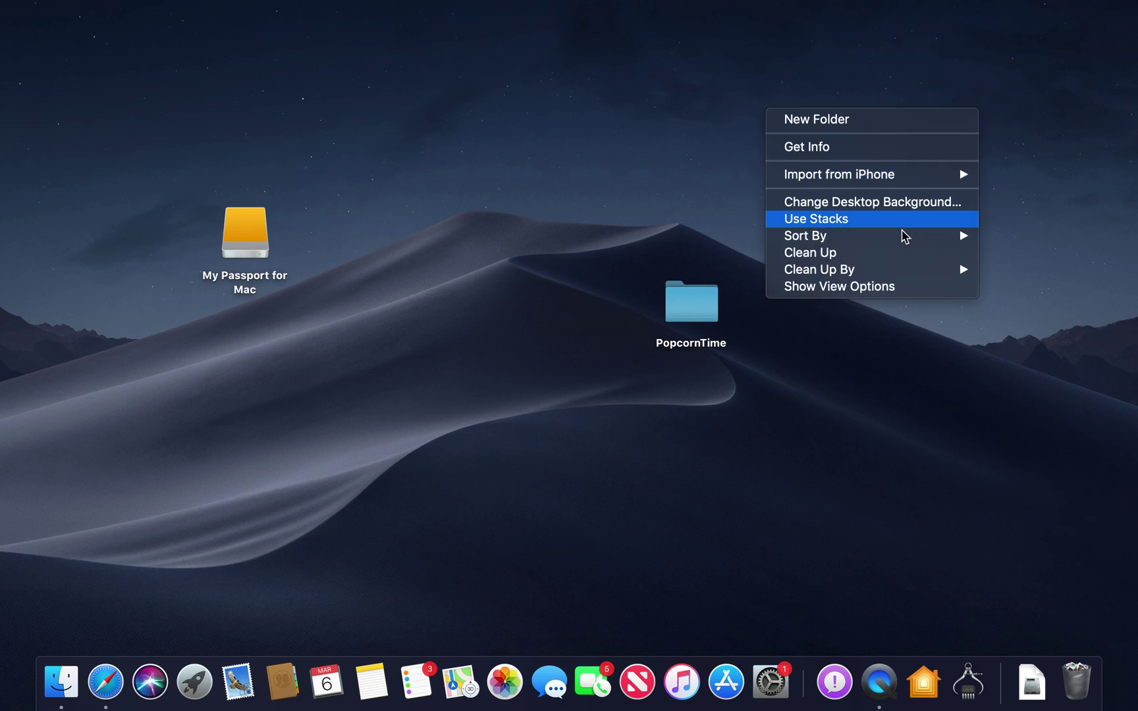
pyautogui.click(883, 220)
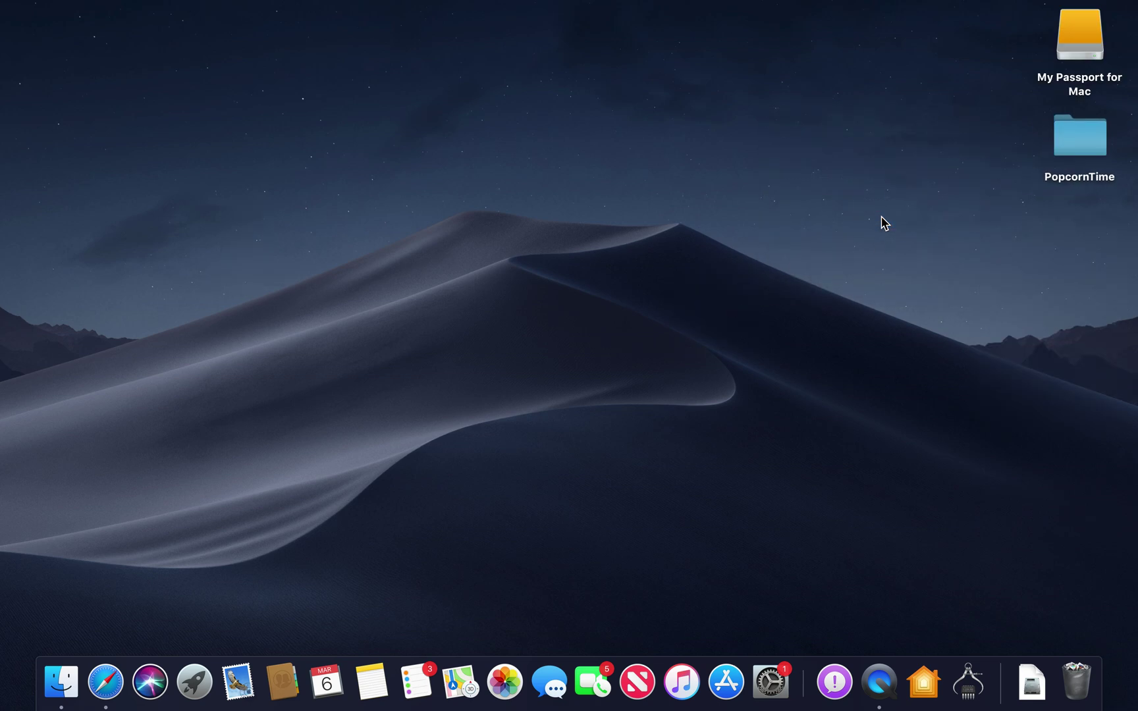
pyautogui.moveTo(1061, 165); pyautogui.dragTo(594, 475)
pyautogui.moveTo(1067, 46); pyautogui.dragTo(766, 196)
# - Open System Preferences from the Apple menu, check Software Update and Profiles, then return to all panes
pyautogui.click(26, 8)
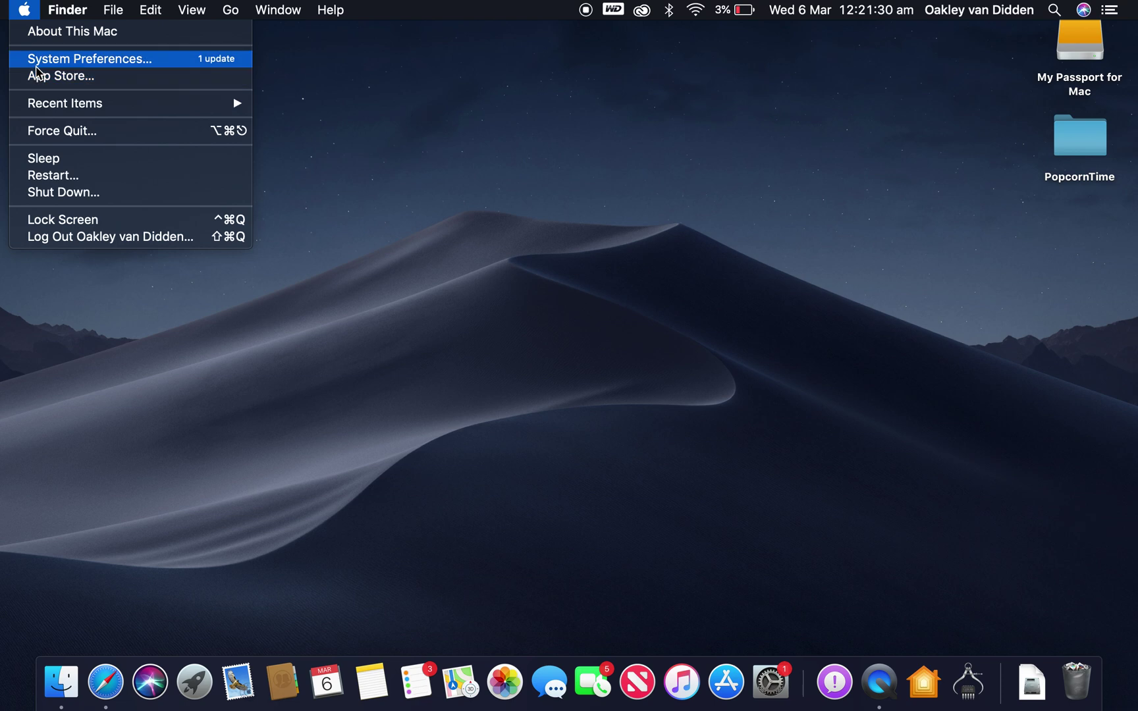
pyautogui.click(54, 60)
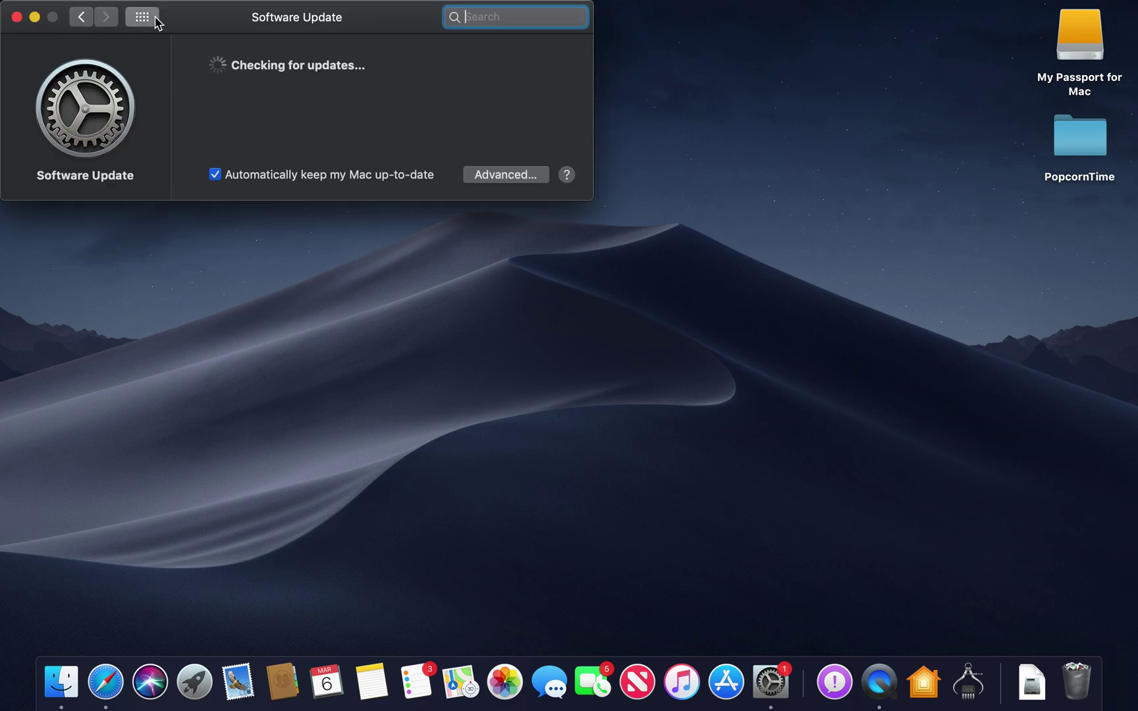
pyautogui.click(142, 17)
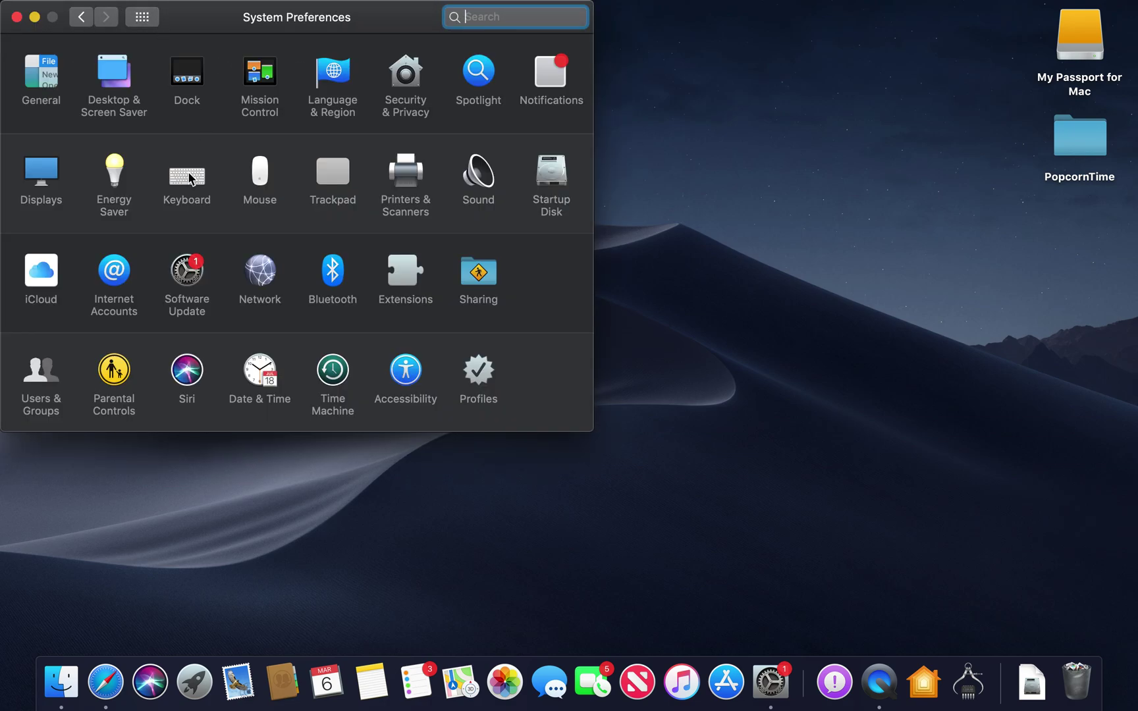
pyautogui.click(183, 271)
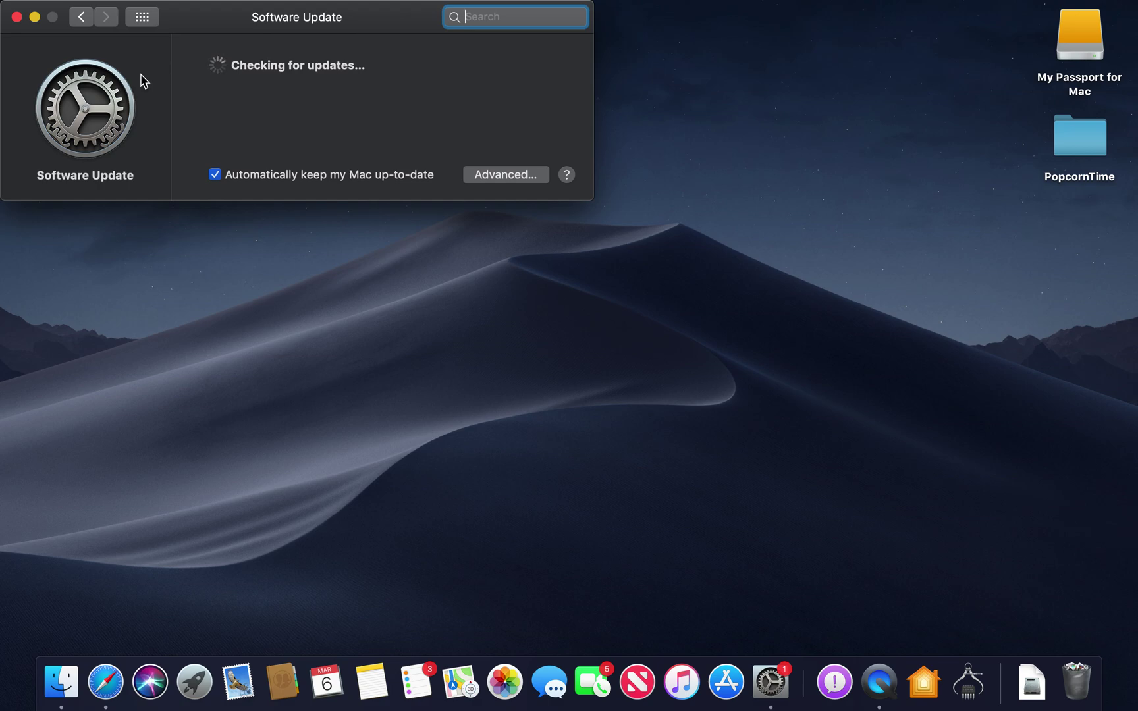
pyautogui.click(80, 20)
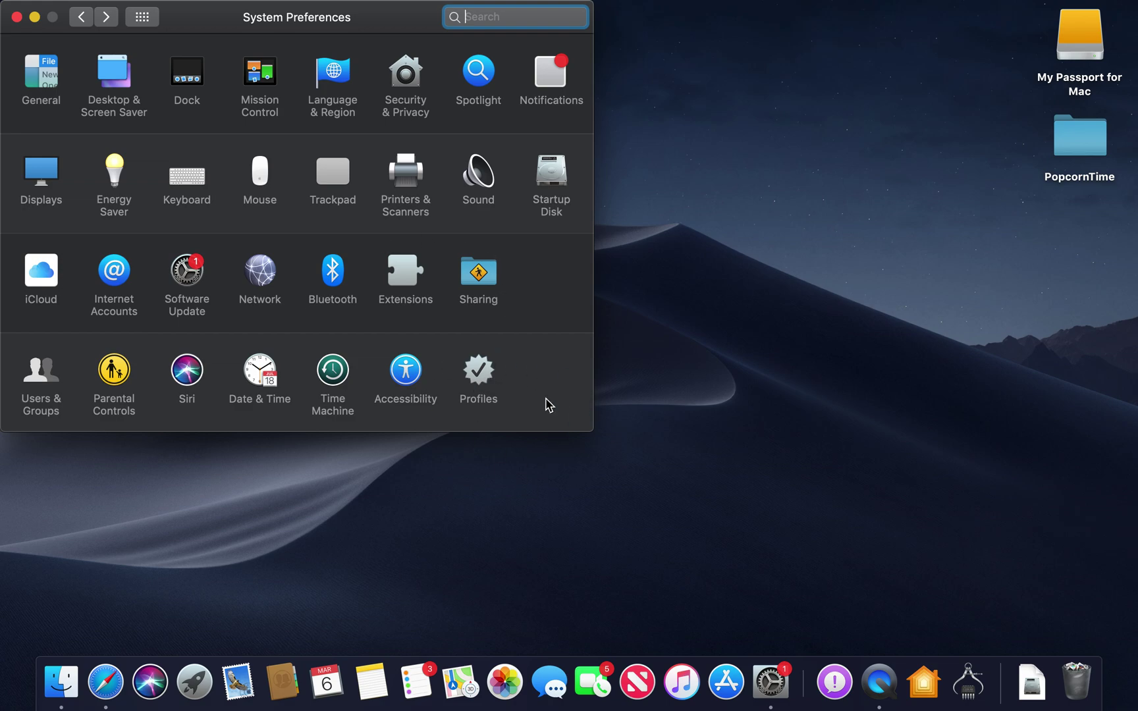
pyautogui.click(463, 369)
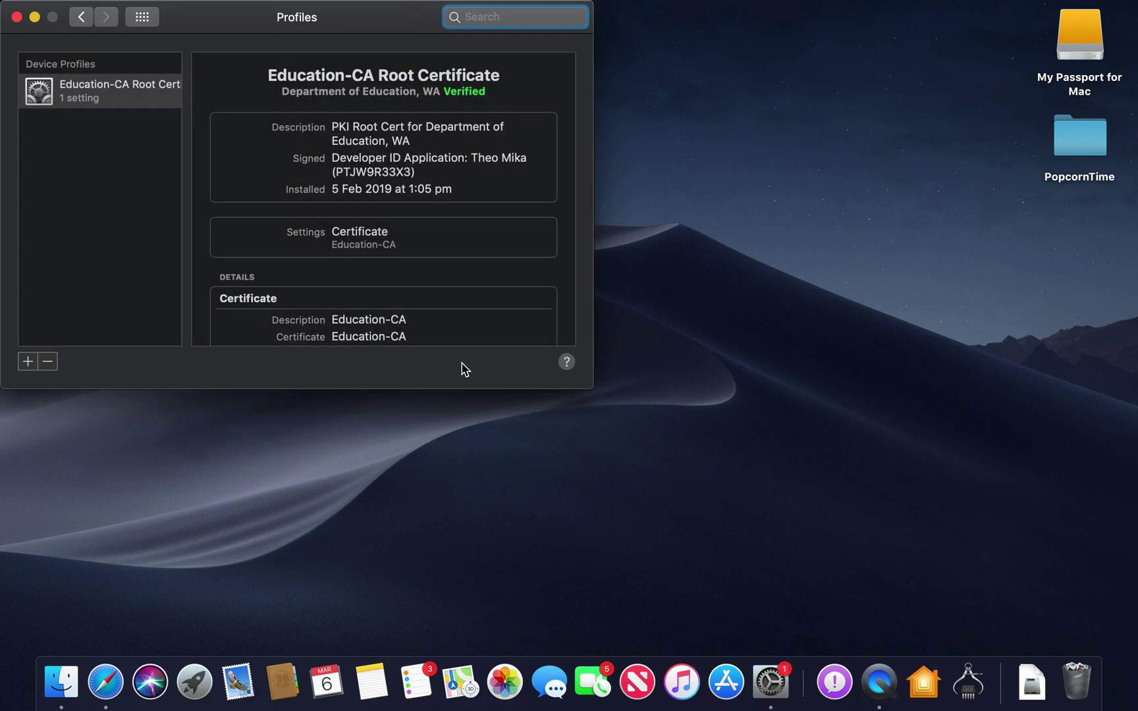
pyautogui.click(82, 18)
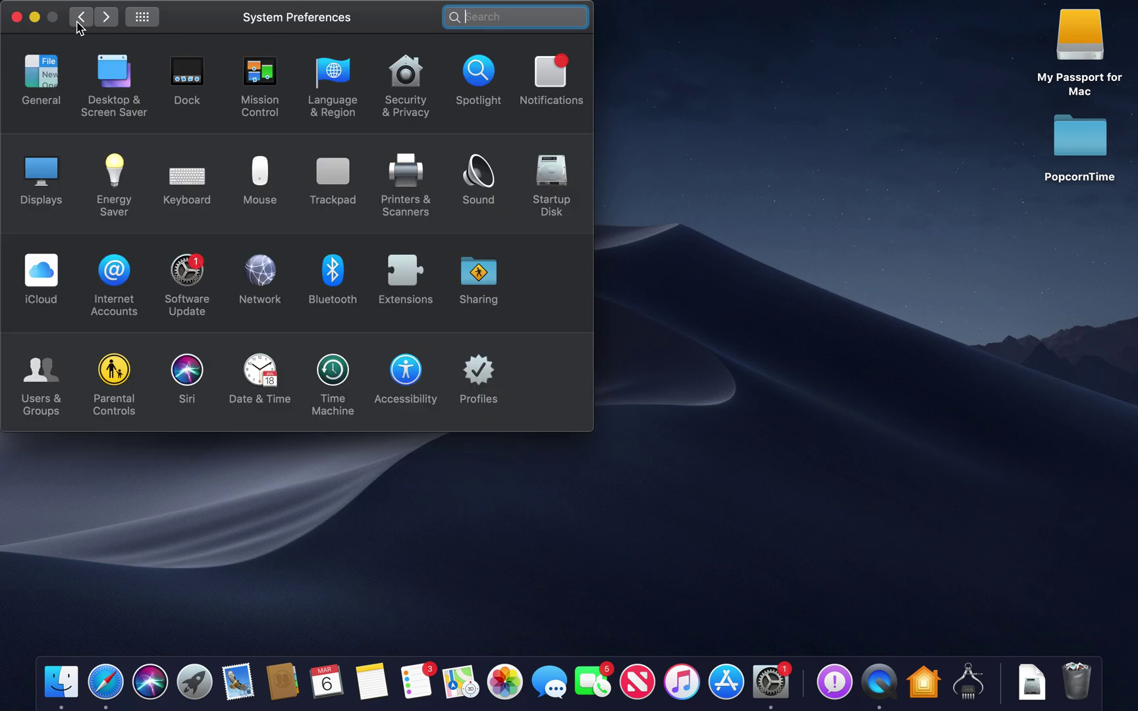
# - Switch the General appearance to Light and view Finder's AirDrop and Documents in Light mode
pyautogui.click(49, 77)
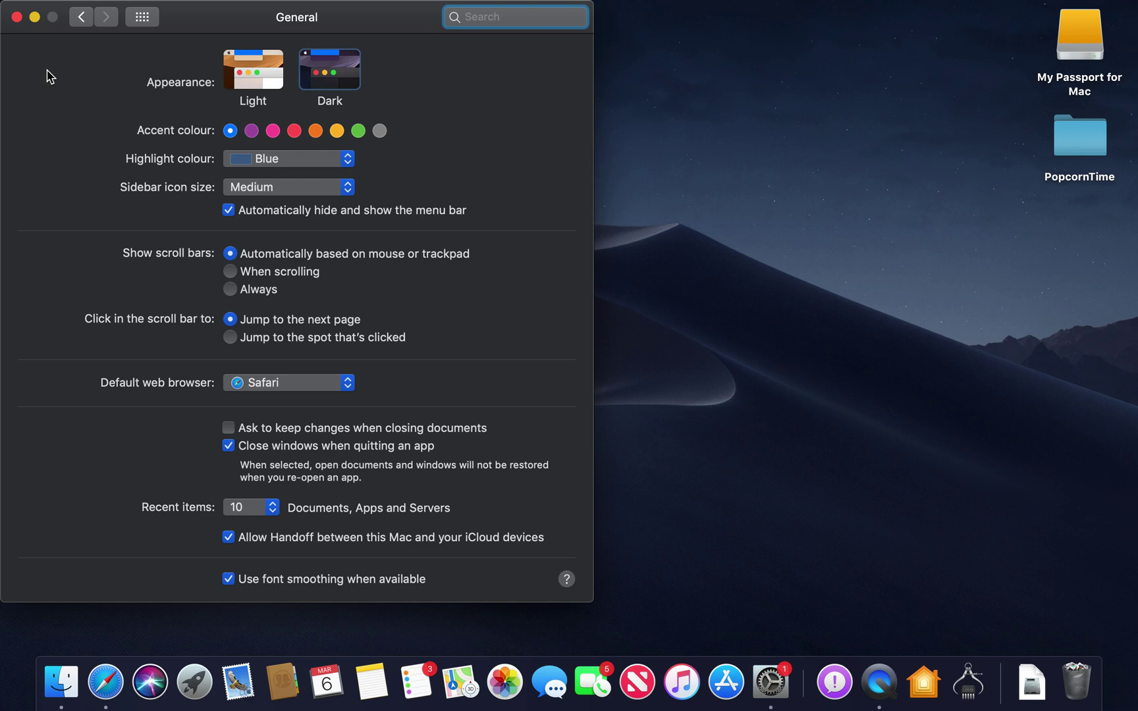
pyautogui.click(266, 85)
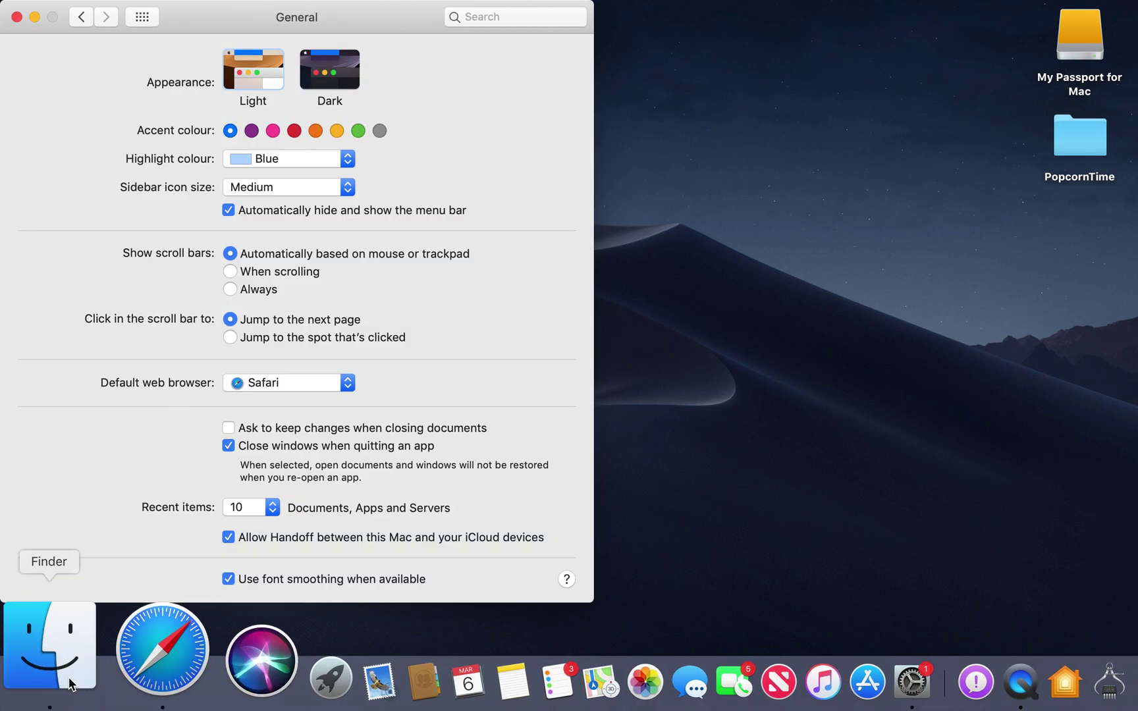
pyautogui.click(70, 685)
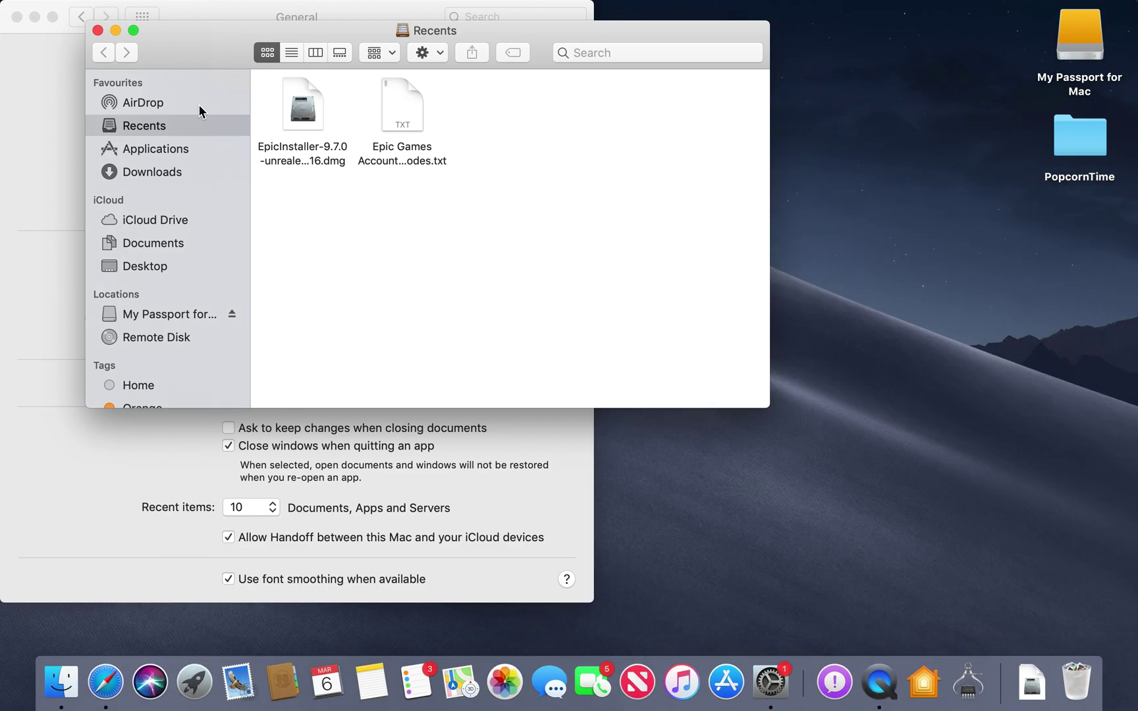
pyautogui.click(197, 105)
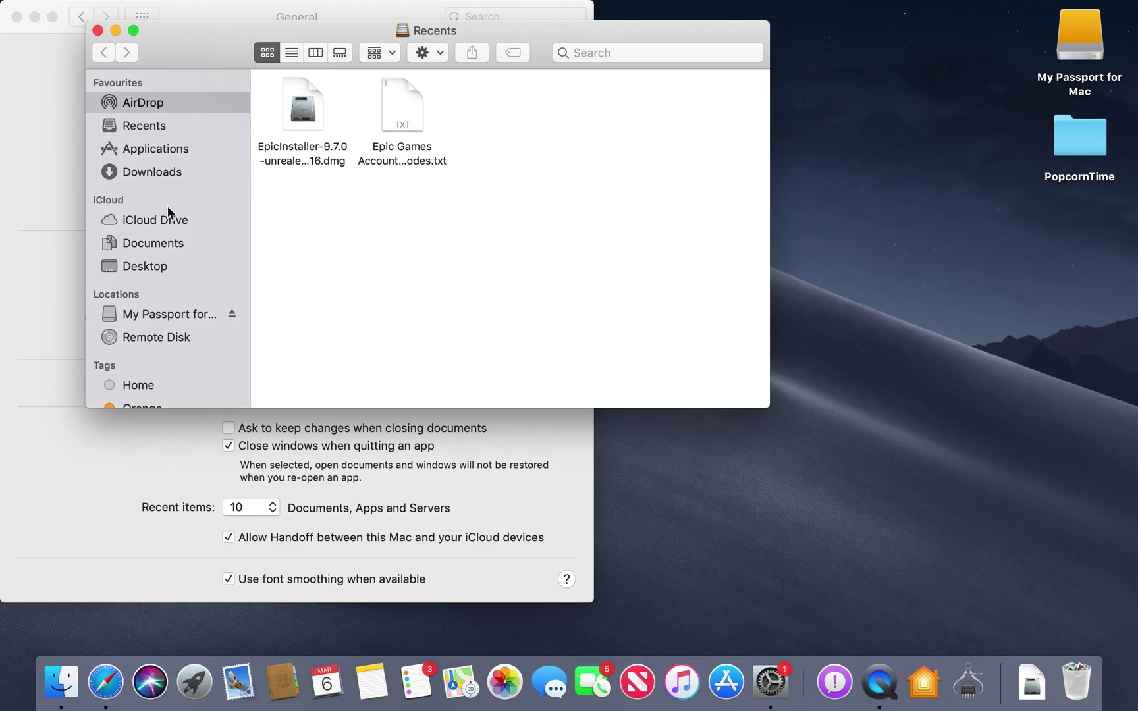
pyautogui.click(141, 245)
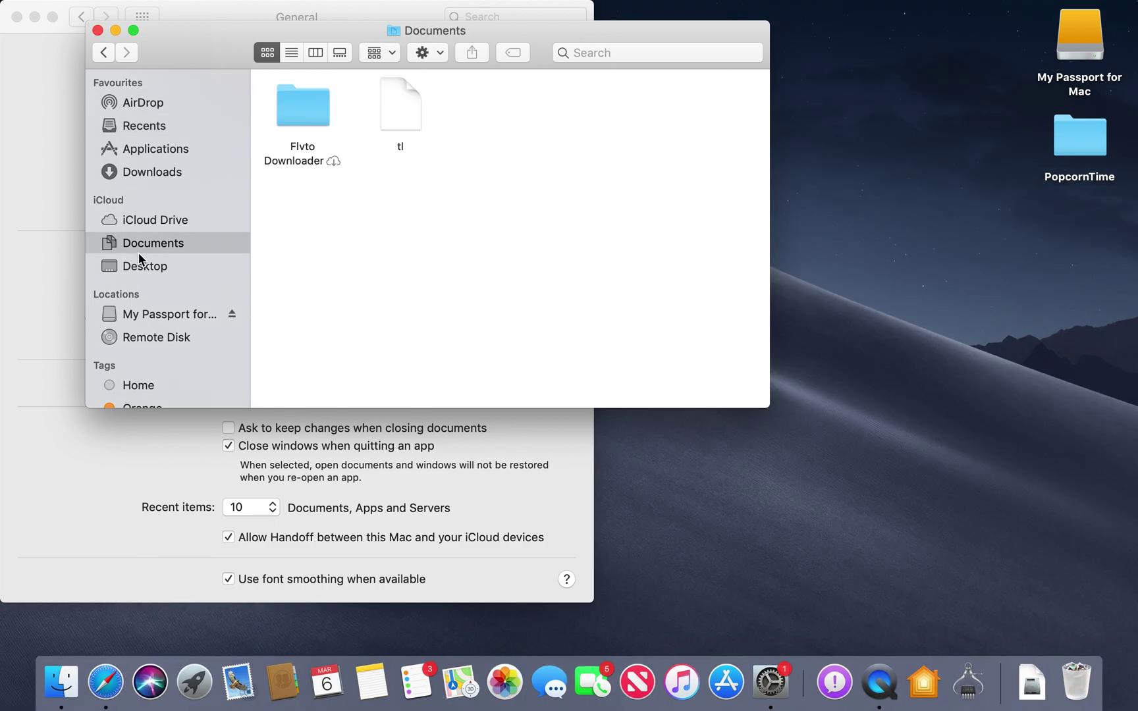
pyautogui.click(97, 31)
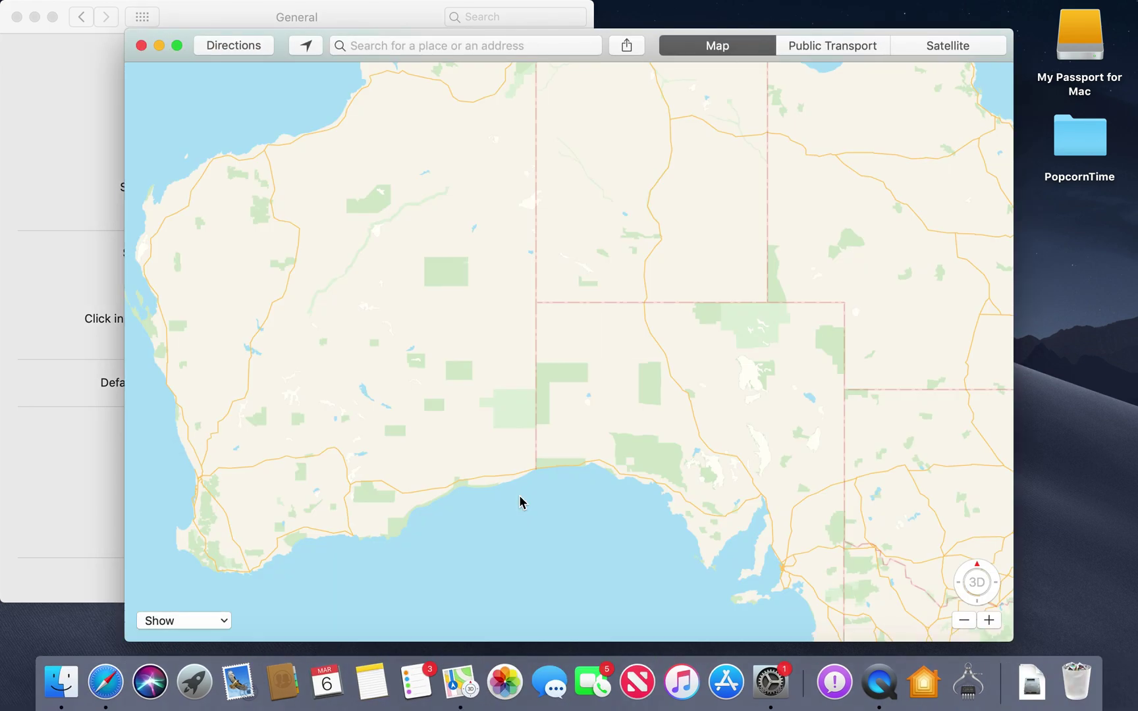
pyautogui.click(140, 45)
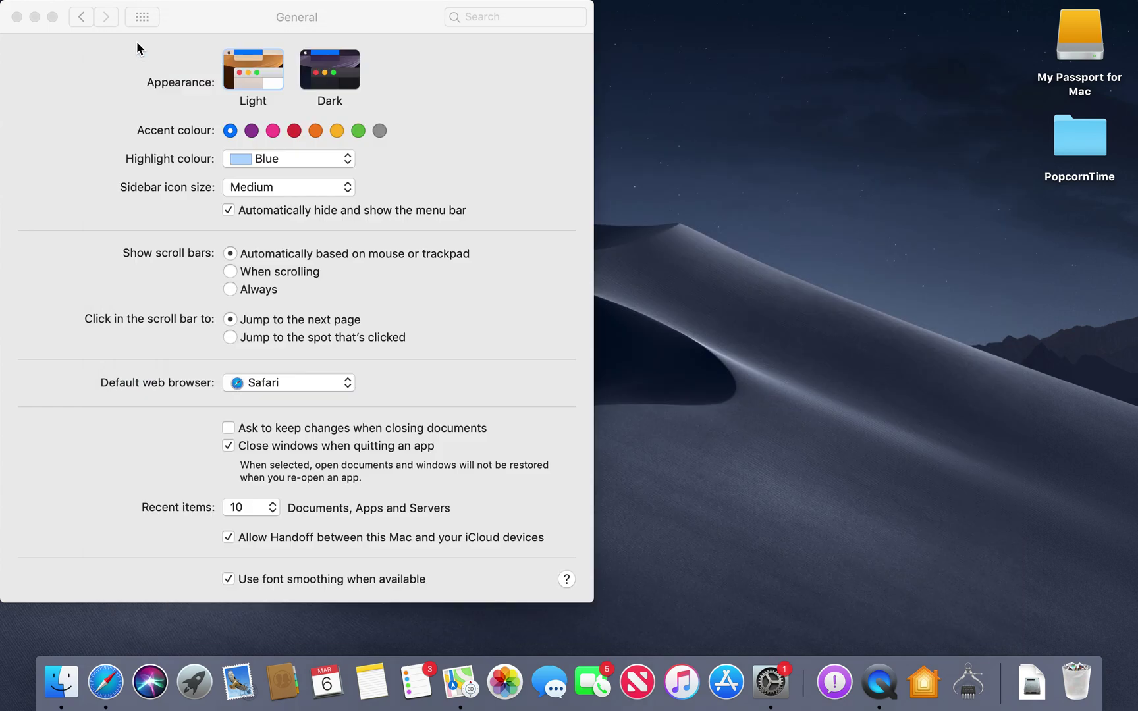
# - Switch the appearance back to Dark and view Maps in dark mode before closing it
pyautogui.click(320, 79)
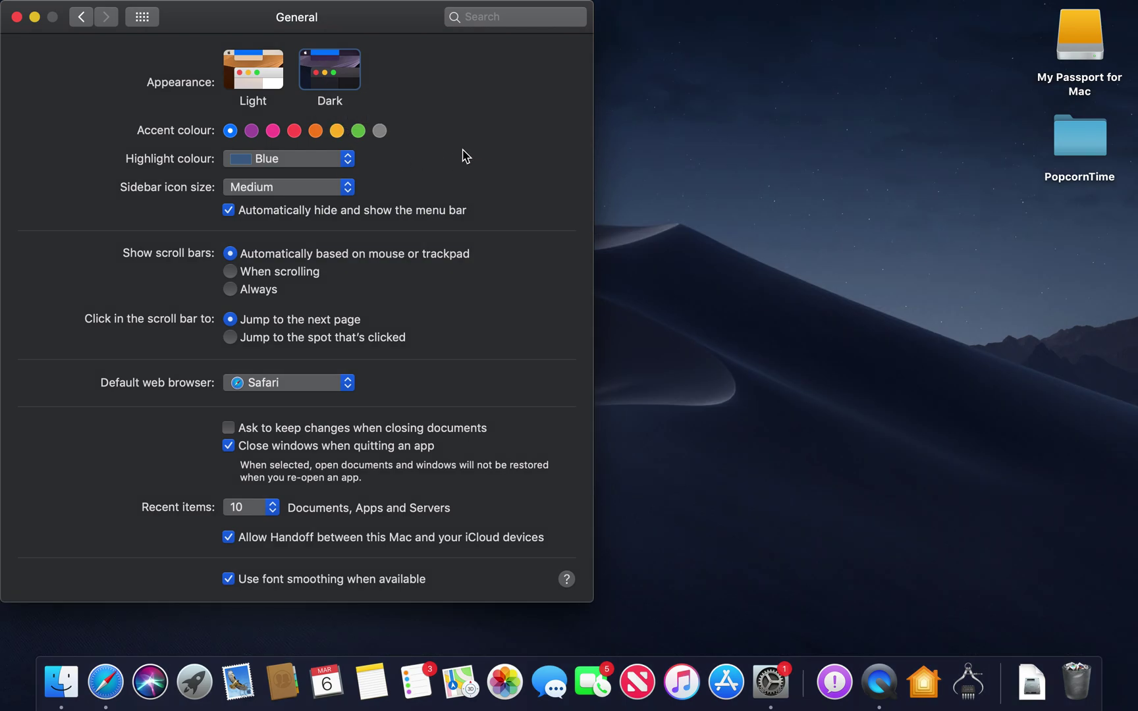
pyautogui.click(450, 676)
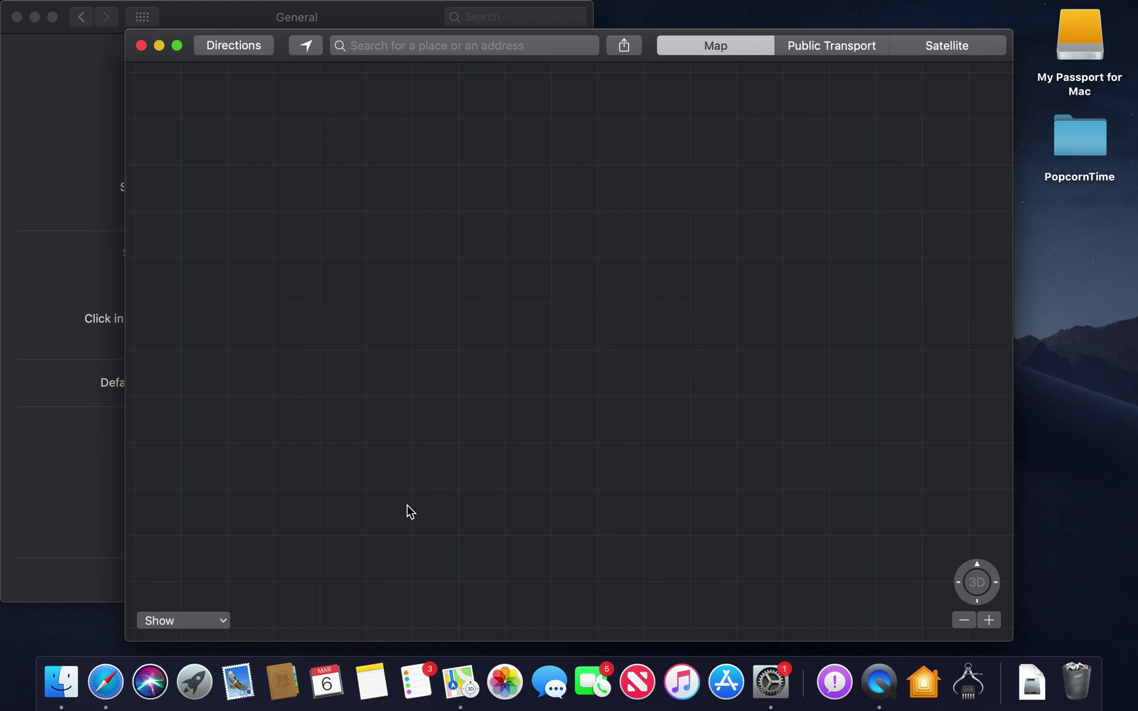
pyautogui.click(141, 45)
# - Close System Preferences, launch Voice Memos from Launchpad, browse its Edit menu, then close it
pyautogui.click(16, 18)
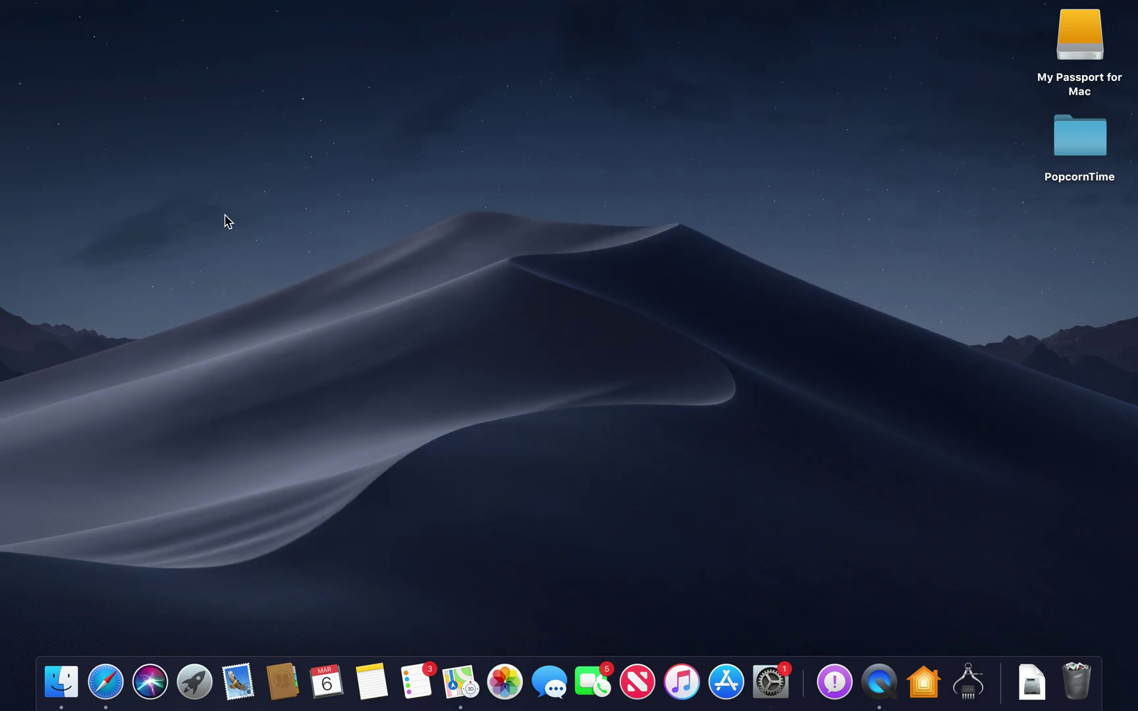
pyautogui.press('F4')
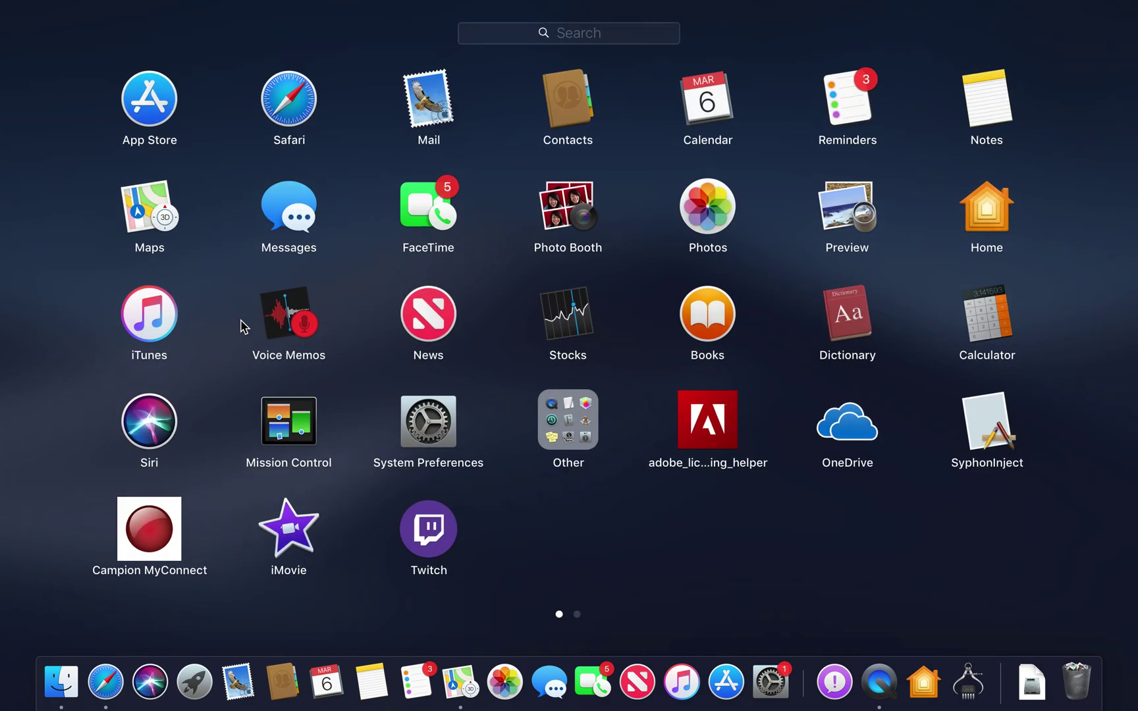
pyautogui.click(303, 328)
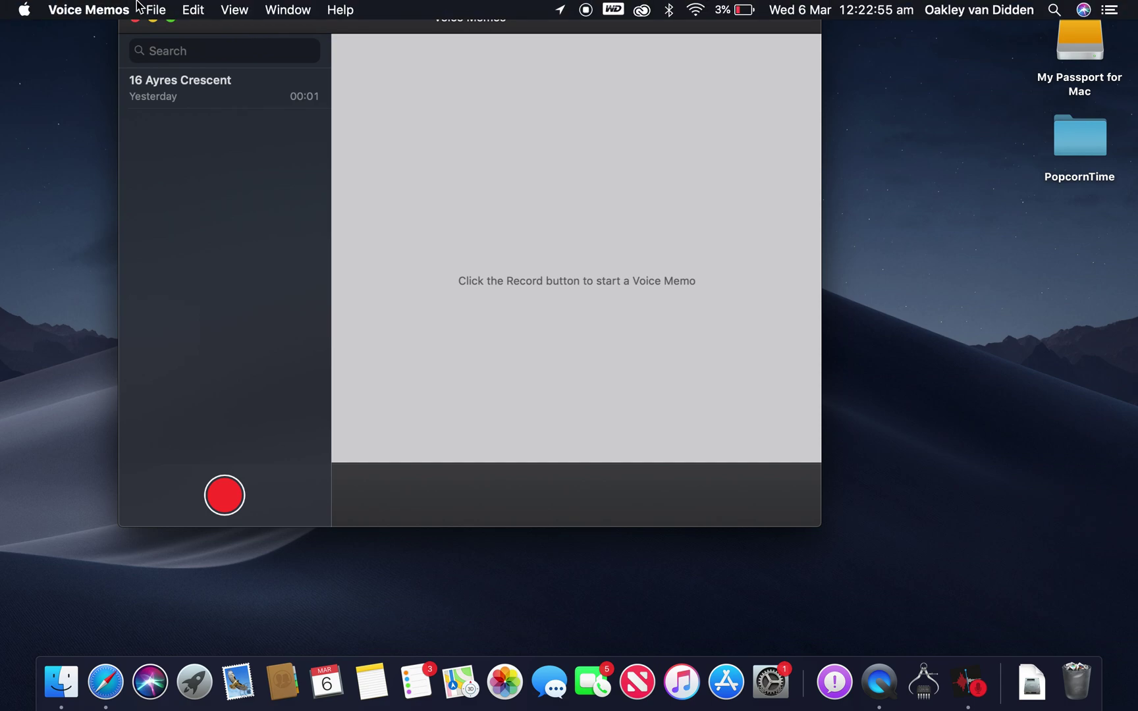
pyautogui.click(193, 9)
pyautogui.press('Escape')
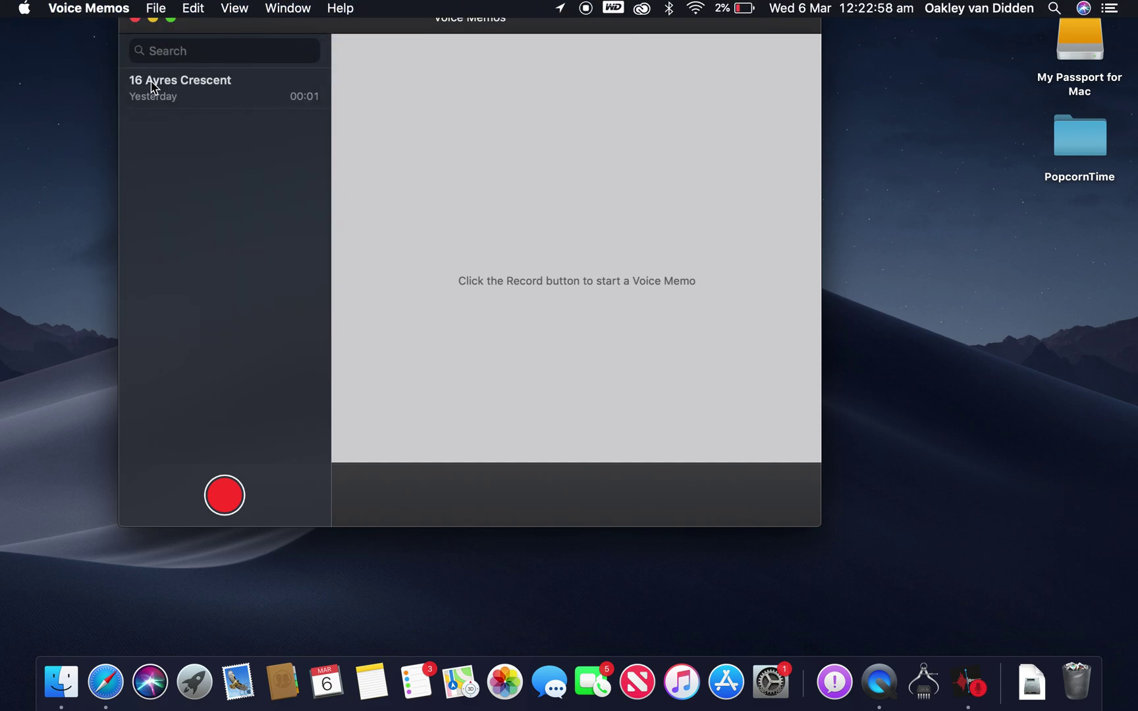
pyautogui.click(135, 18)
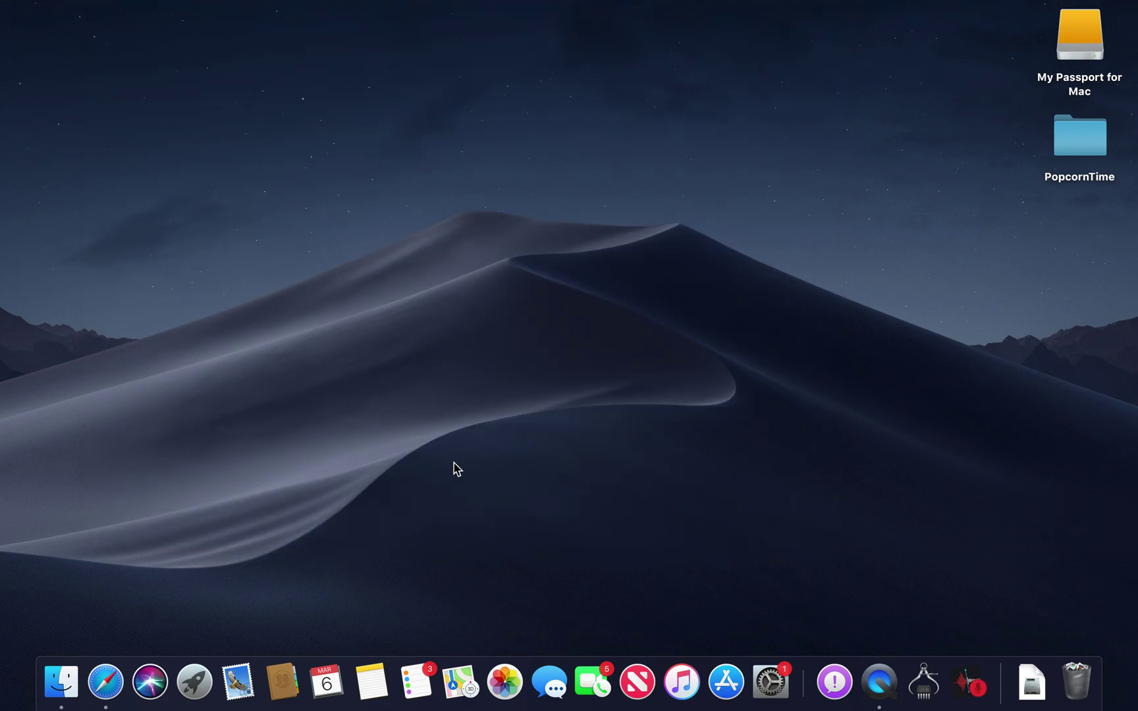
pyautogui.press('F4')
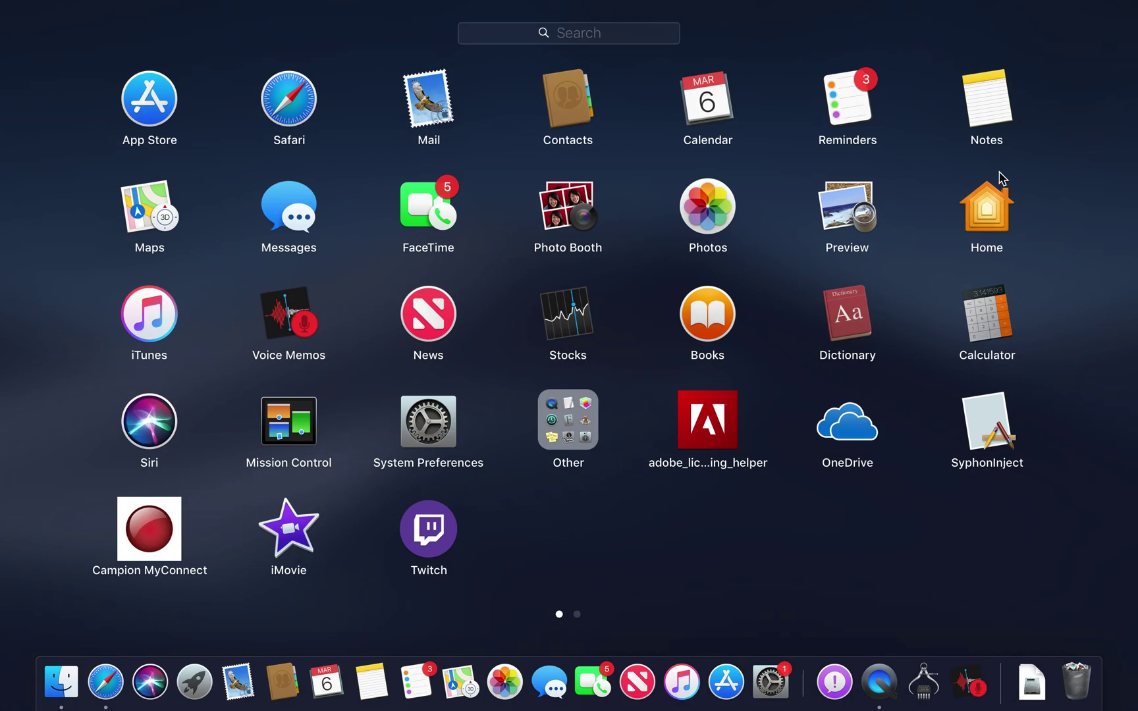
pyautogui.click(991, 227)
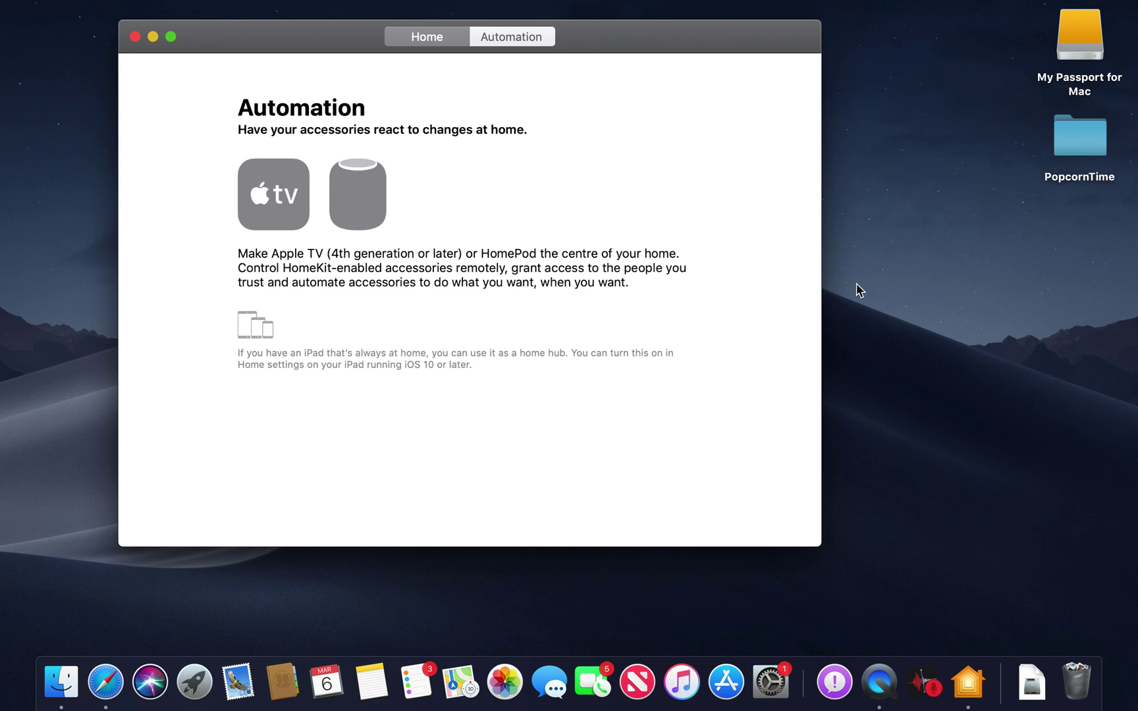
pyautogui.click(453, 33)
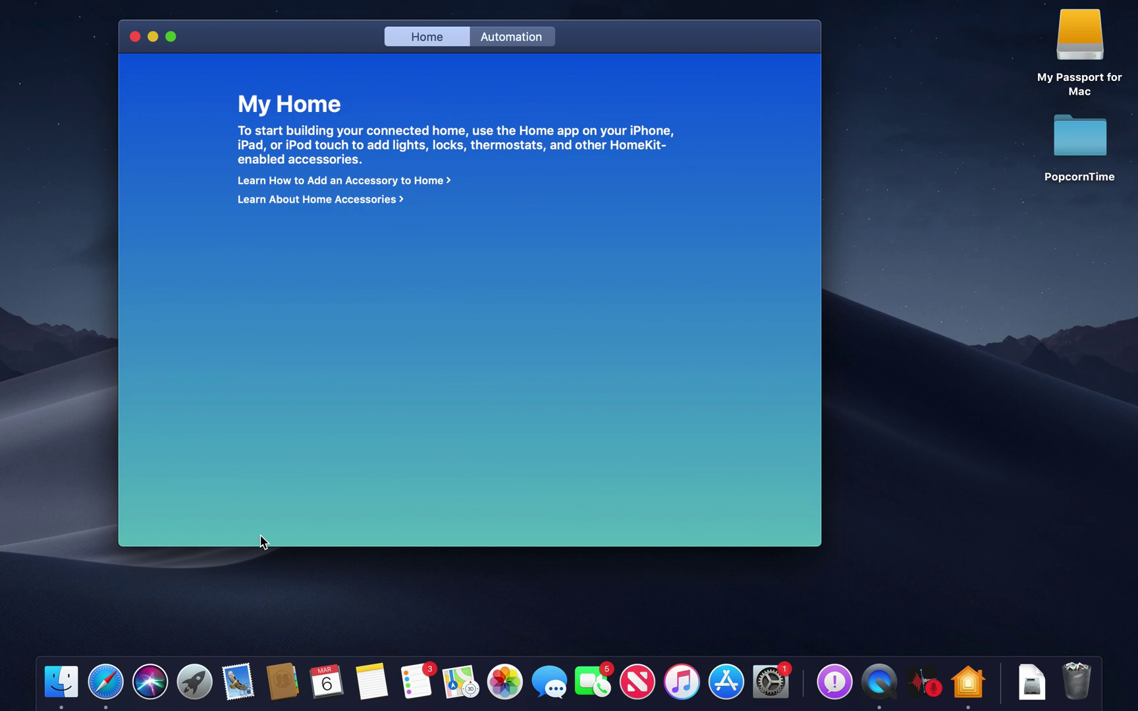
pyautogui.click(135, 37)
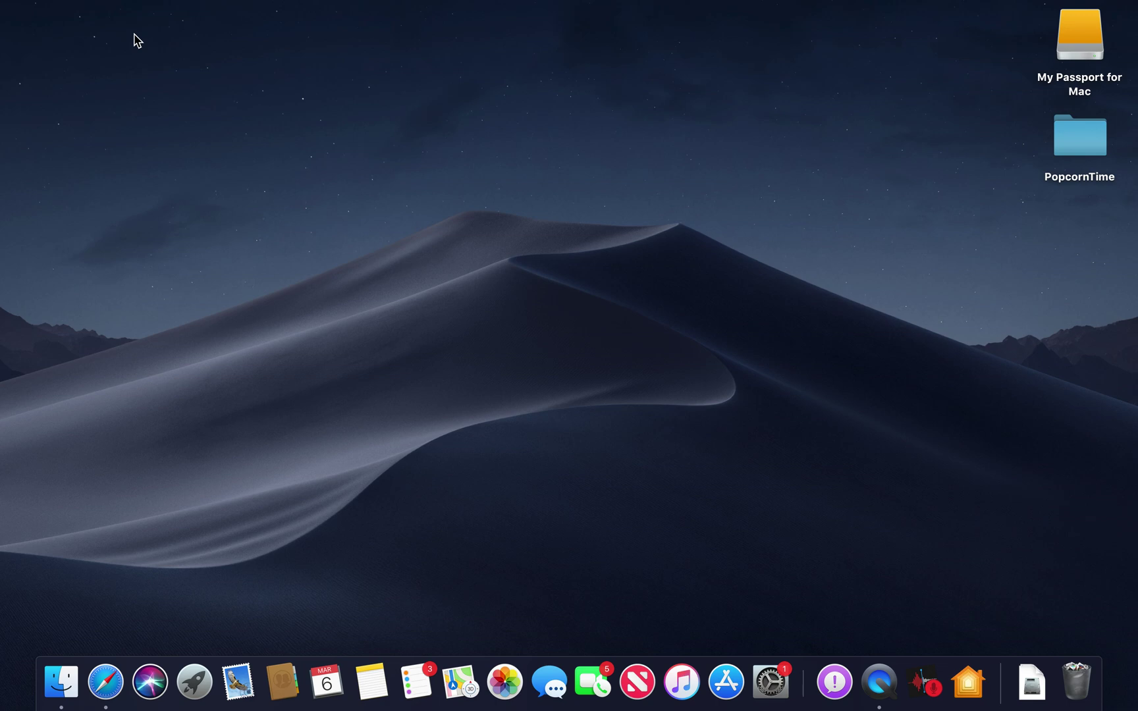
# - From the desktop's context menu, open the desktop background settings and apply Mojave Night
pyautogui.rightClick(384, 181)
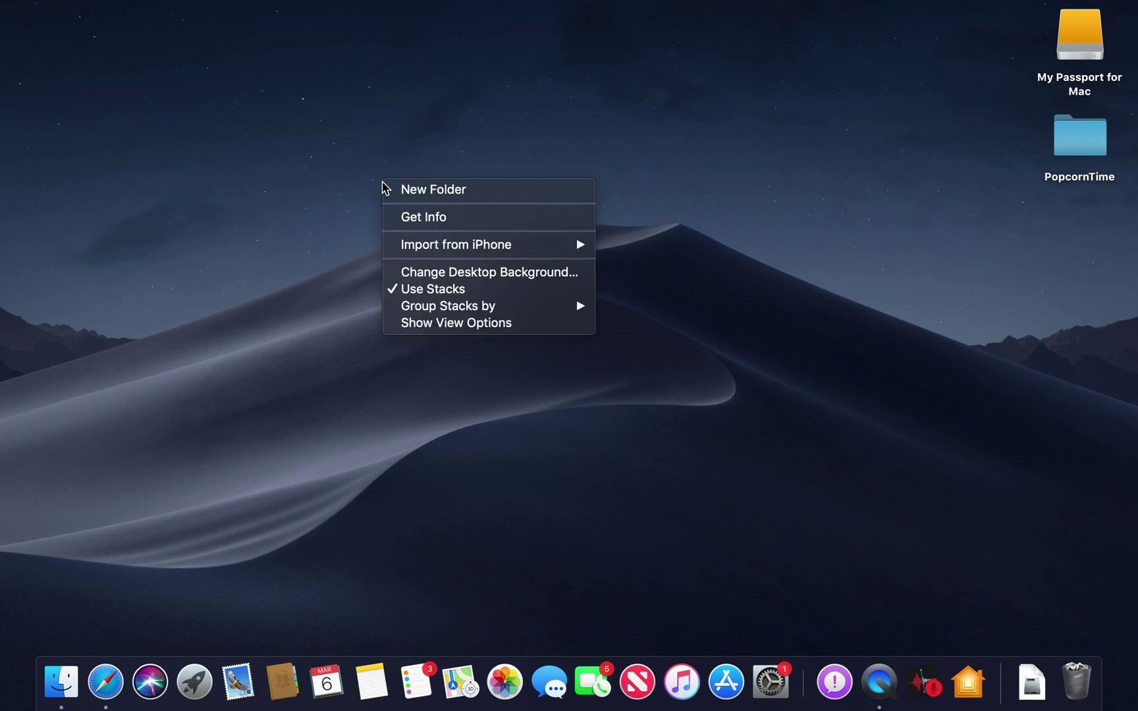
pyautogui.click(450, 273)
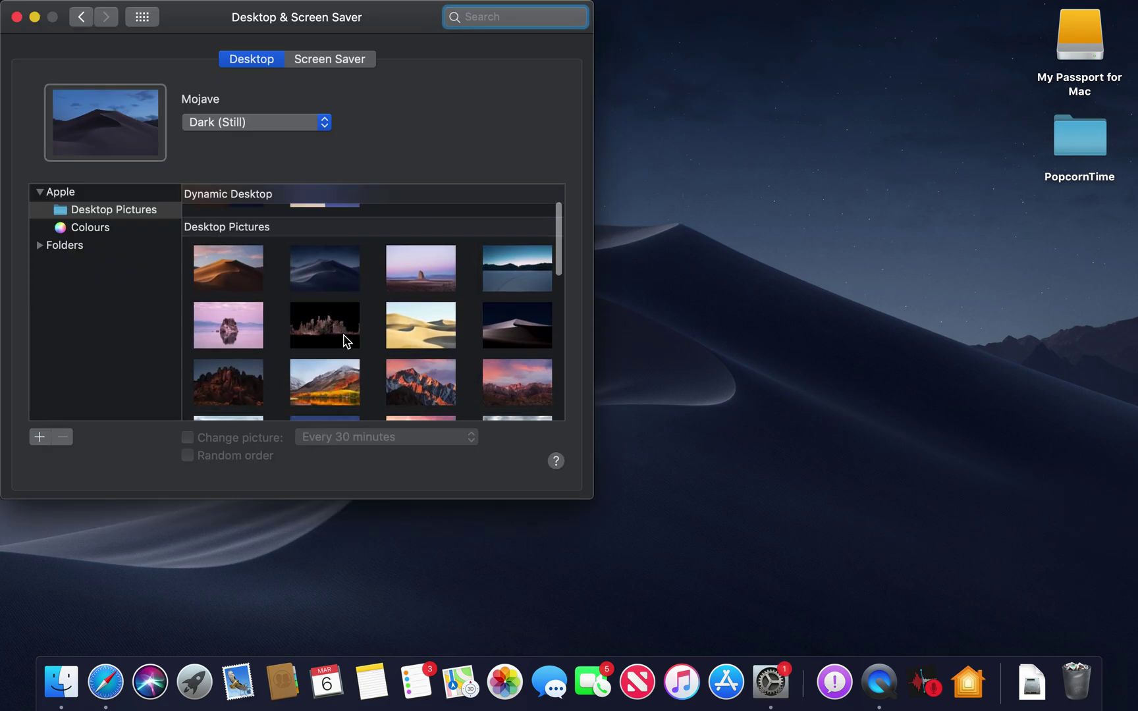
pyautogui.scroll(-1, 347, 341)
pyautogui.scroll(5, 346, 338)
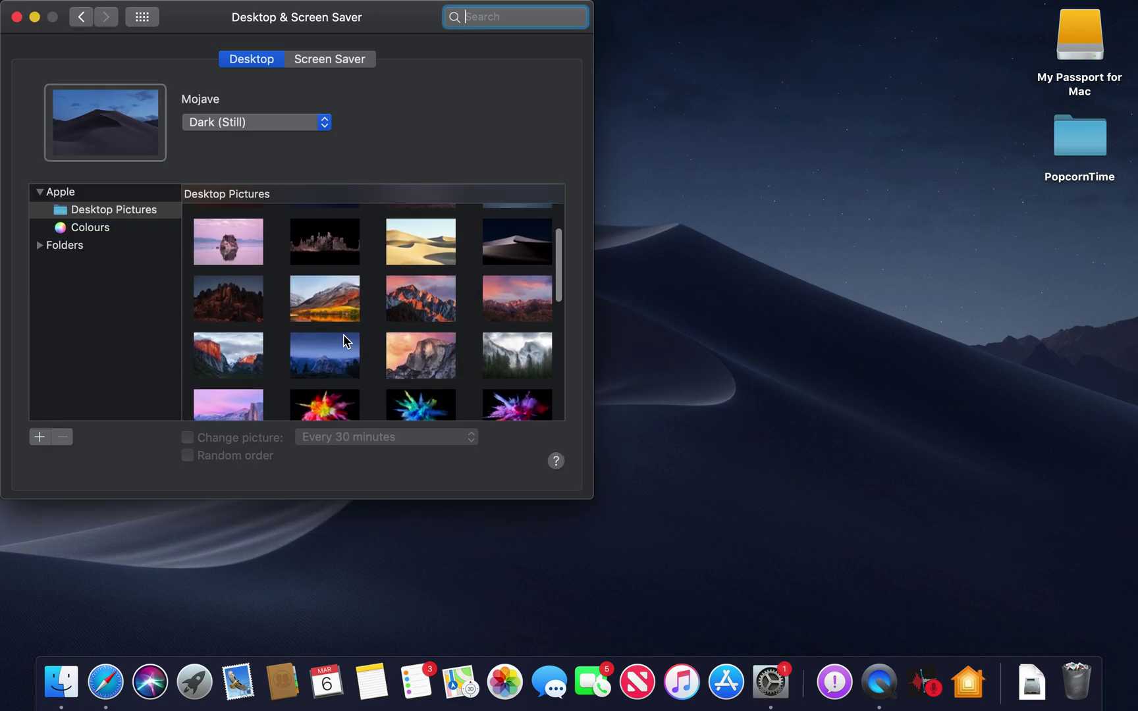
pyautogui.click(341, 288)
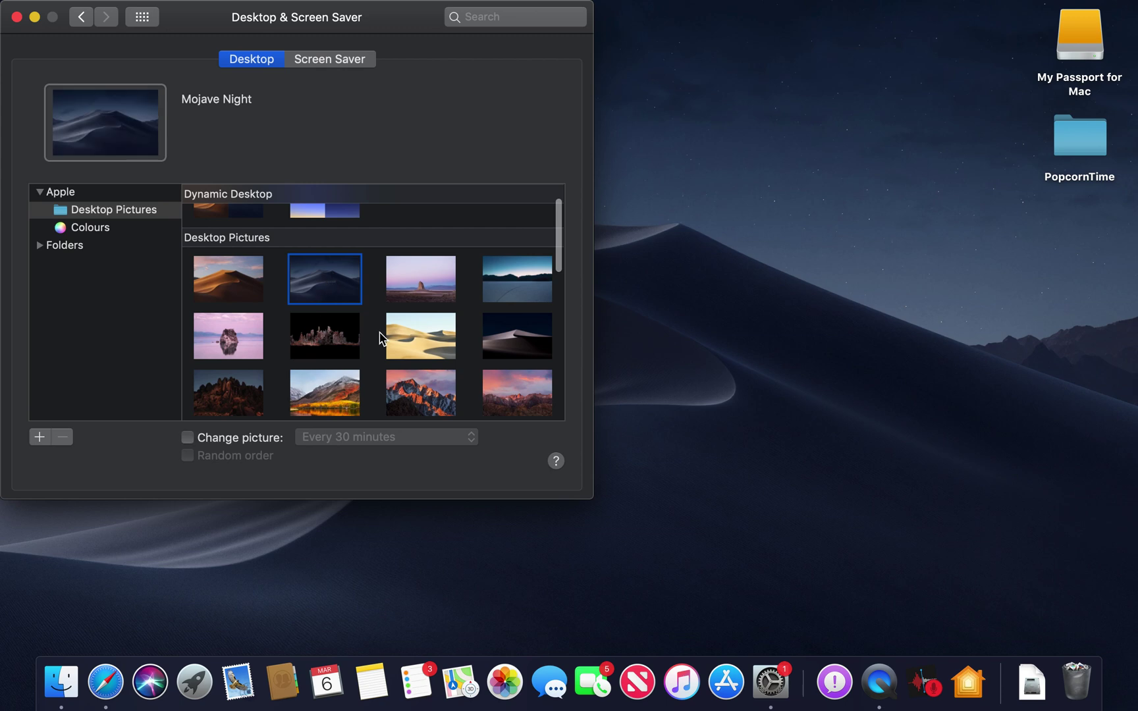
# - Switch the wallpaper to Abstract 2 and close Desktop & Screen Saver
pyautogui.scroll(-1, 451, 327)
pyautogui.scroll(-5, 451, 327)
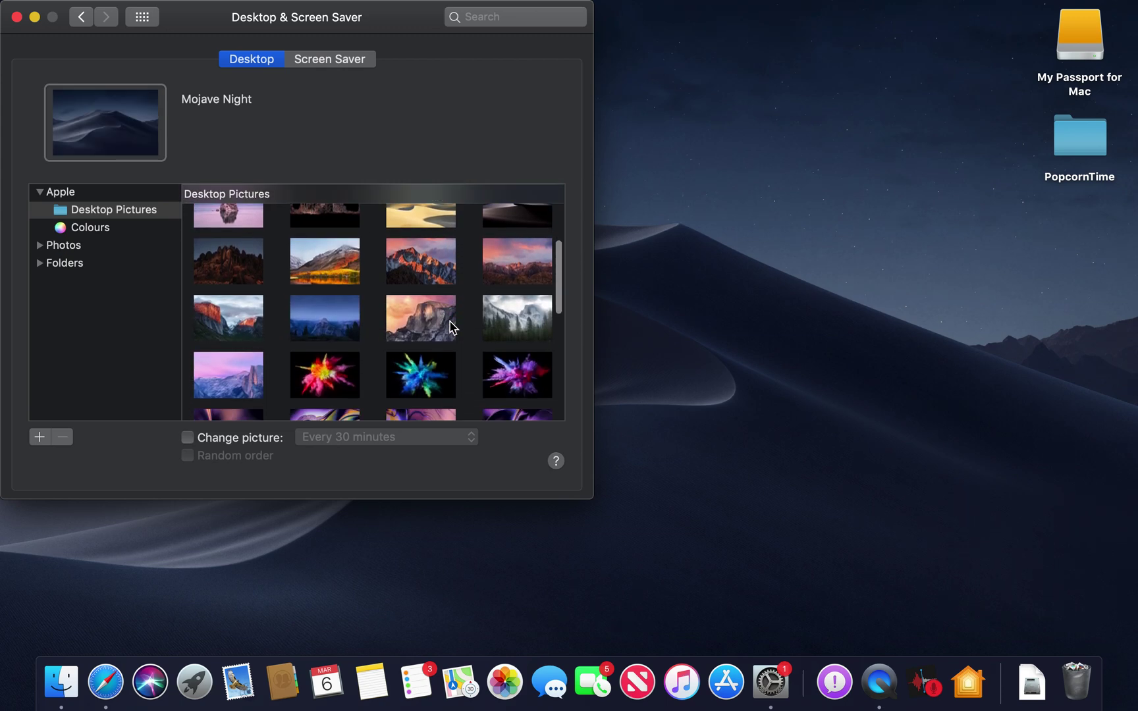
pyautogui.click(341, 306)
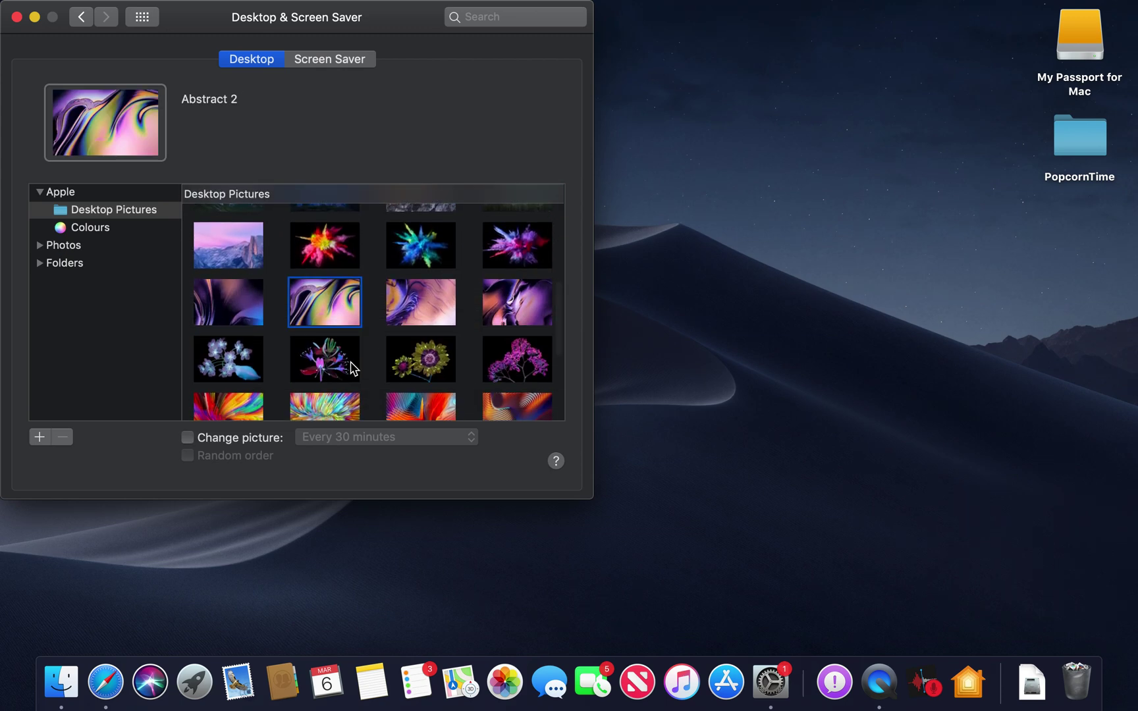
pyautogui.scroll(-3, 352, 368)
pyautogui.scroll(-2, 353, 368)
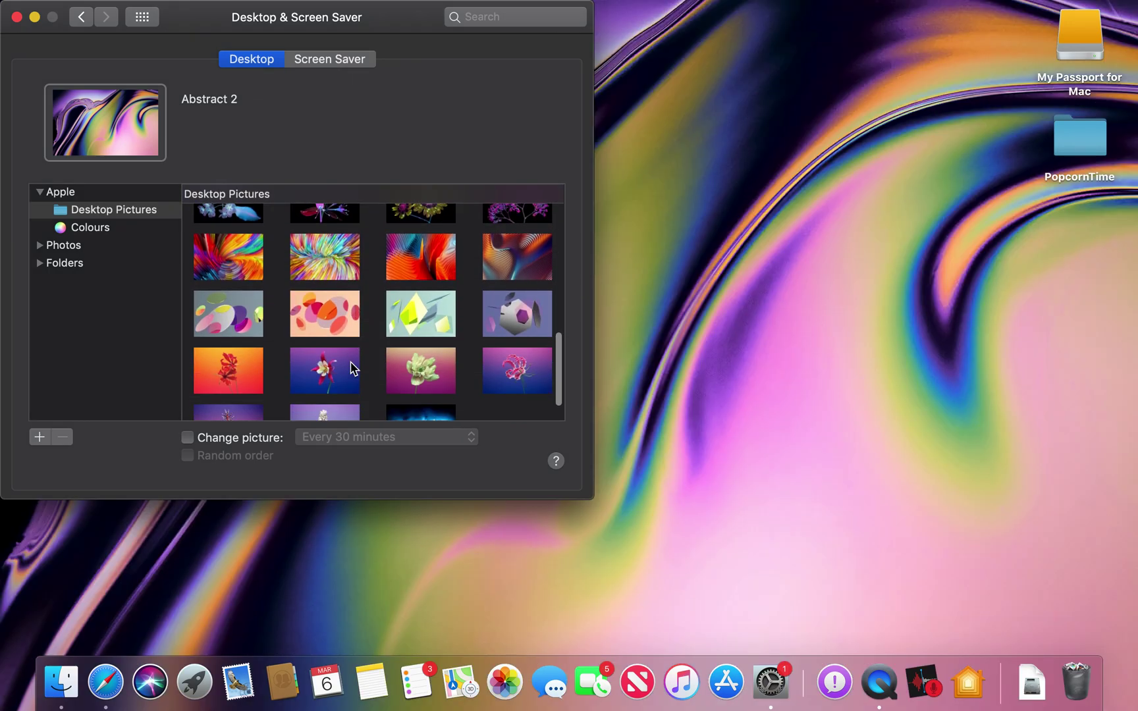
pyautogui.click(16, 16)
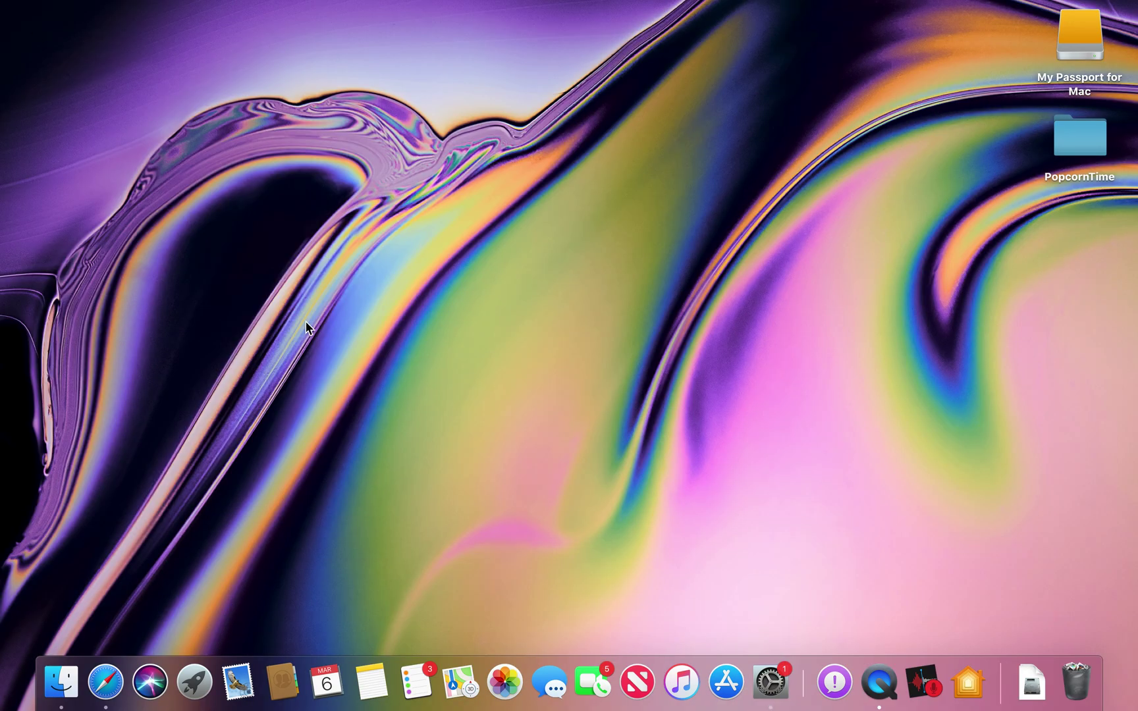